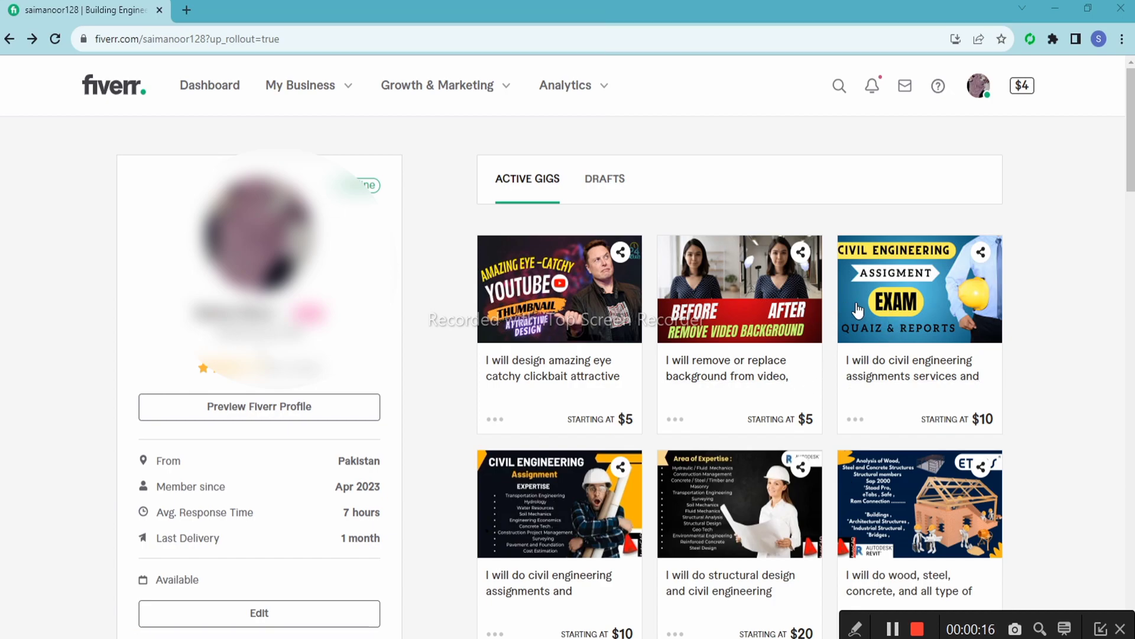
# - Open the most recent buyer conversation from the inbox messages and read its history from the first inquiry to the last reply
pyautogui.click(904, 94)
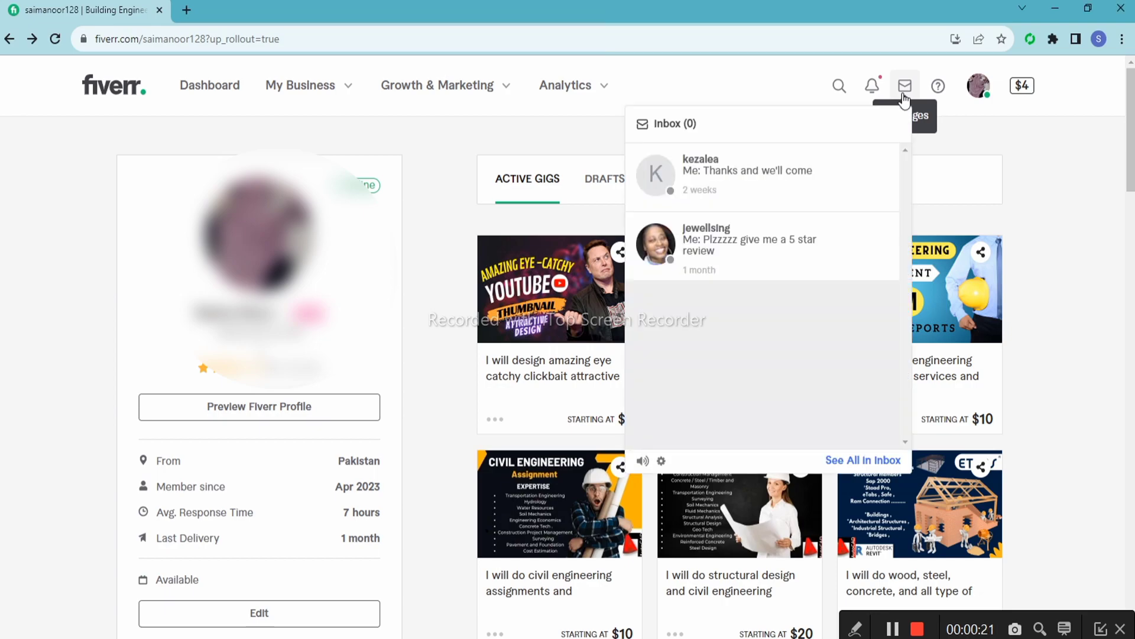
pyautogui.click(718, 175)
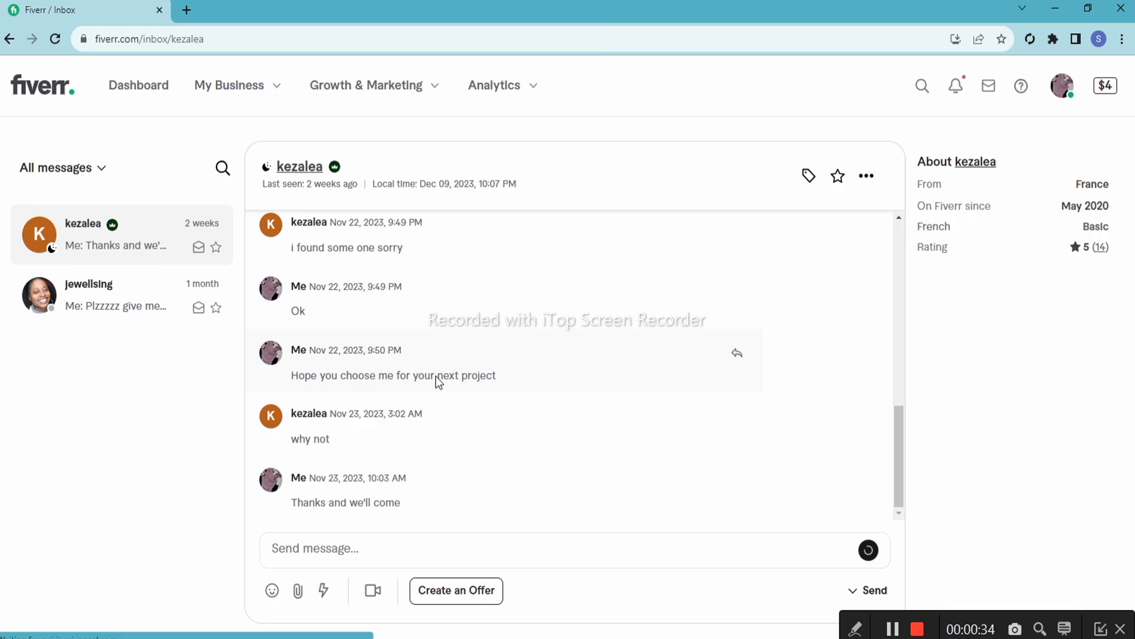
pyautogui.scroll(2, 431, 367)
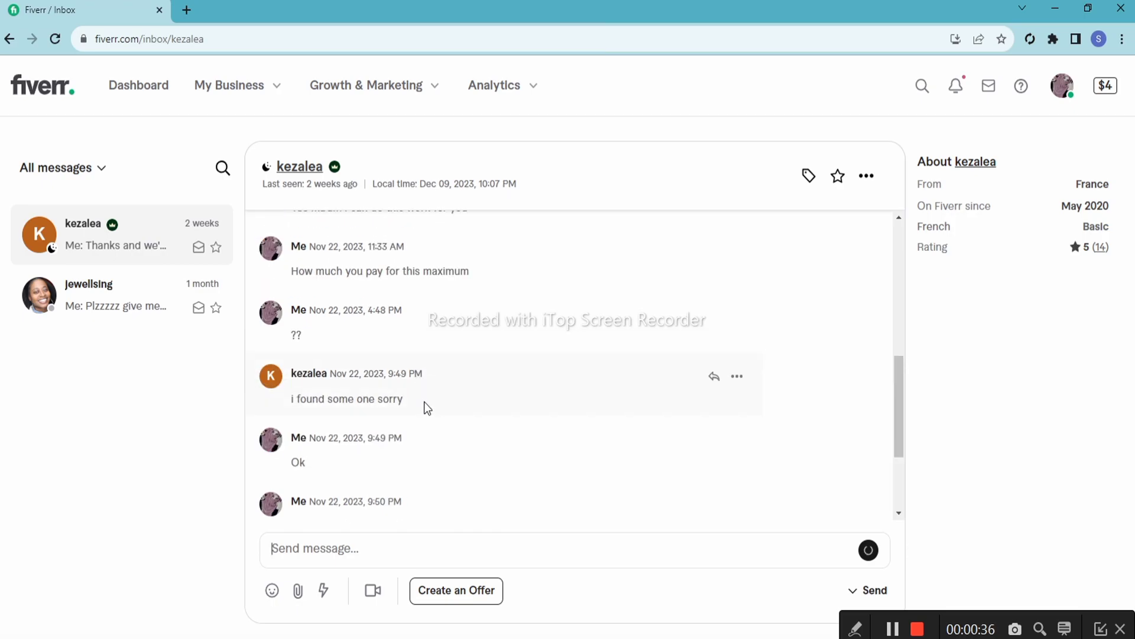
pyautogui.scroll(3, 425, 399)
pyautogui.scroll(3, 423, 394)
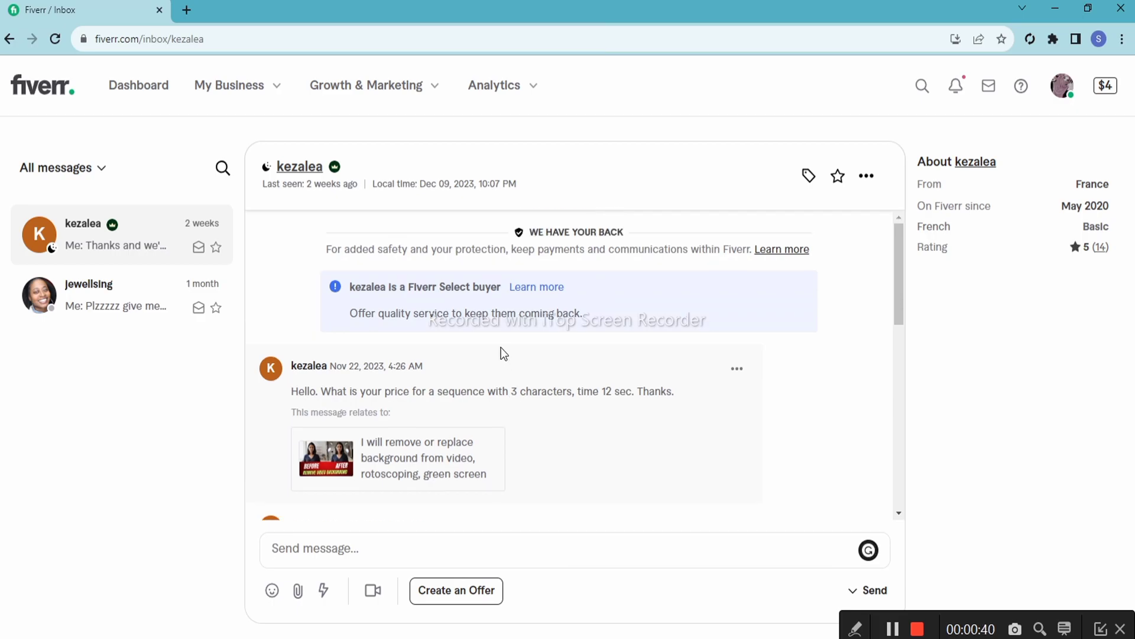
pyautogui.scroll(-2, 501, 354)
pyautogui.scroll(-6, 502, 349)
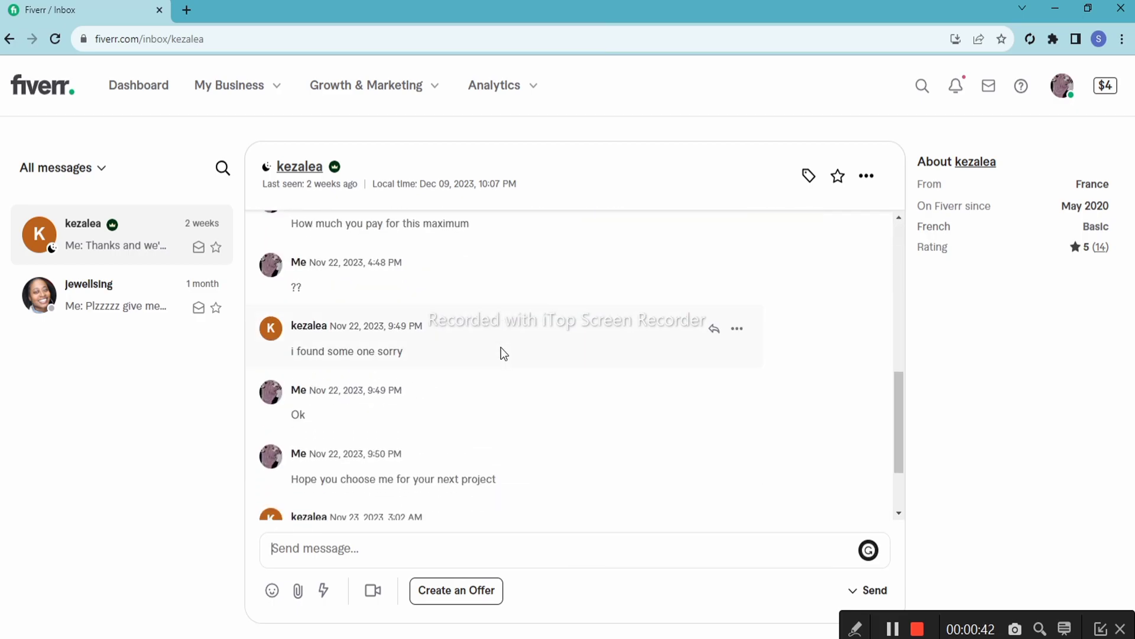
pyautogui.scroll(-1, 503, 353)
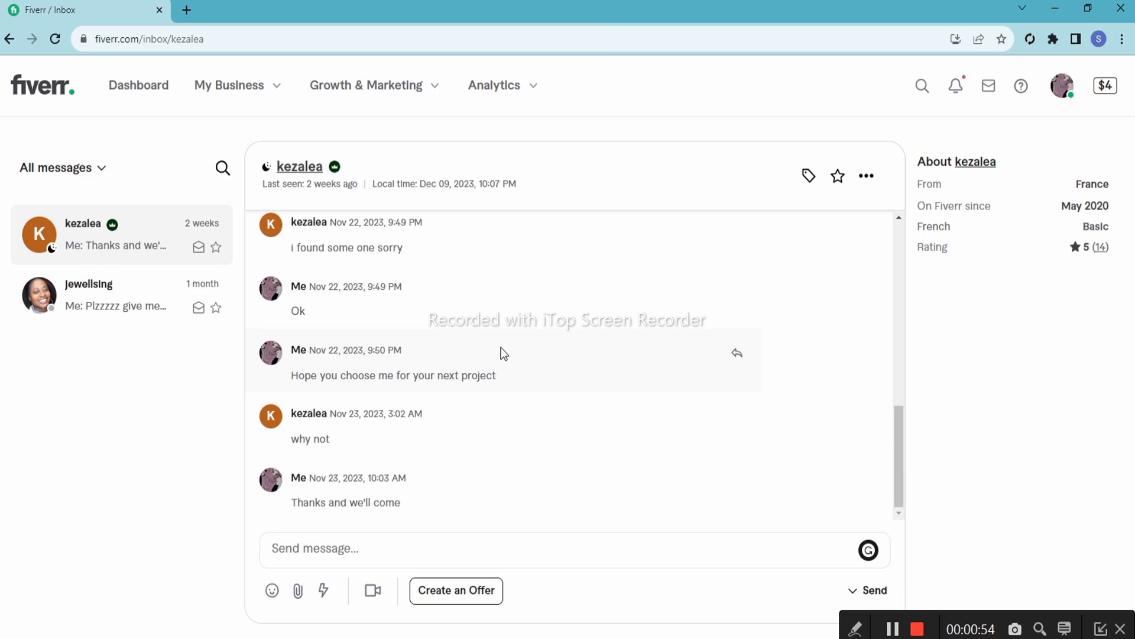
pyautogui.scroll(8, 391, 379)
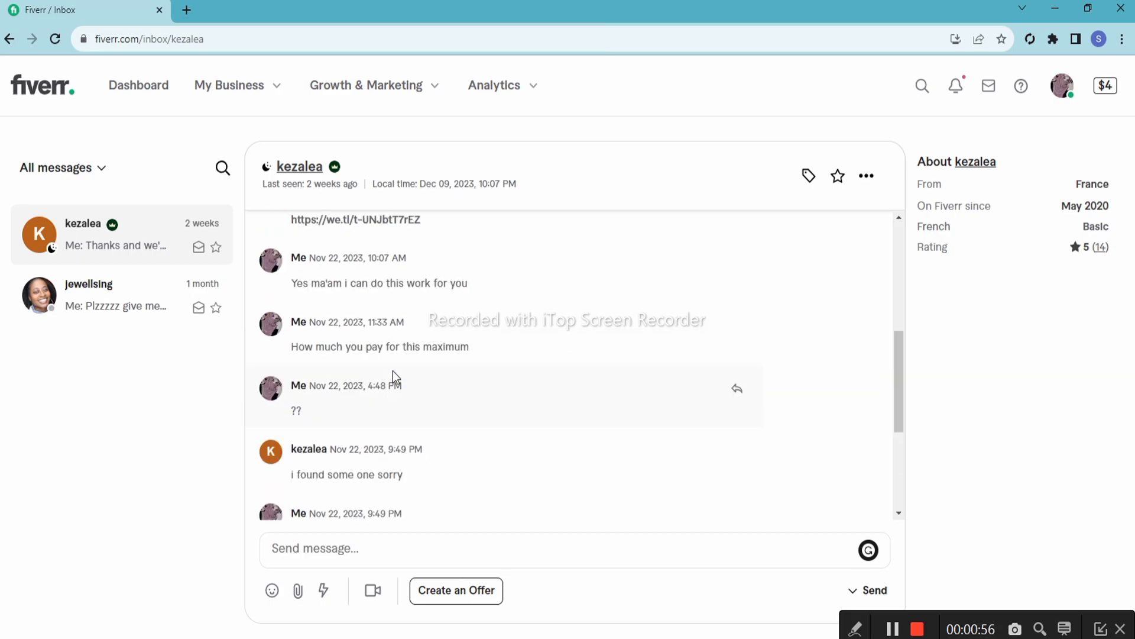
pyautogui.scroll(2, 394, 359)
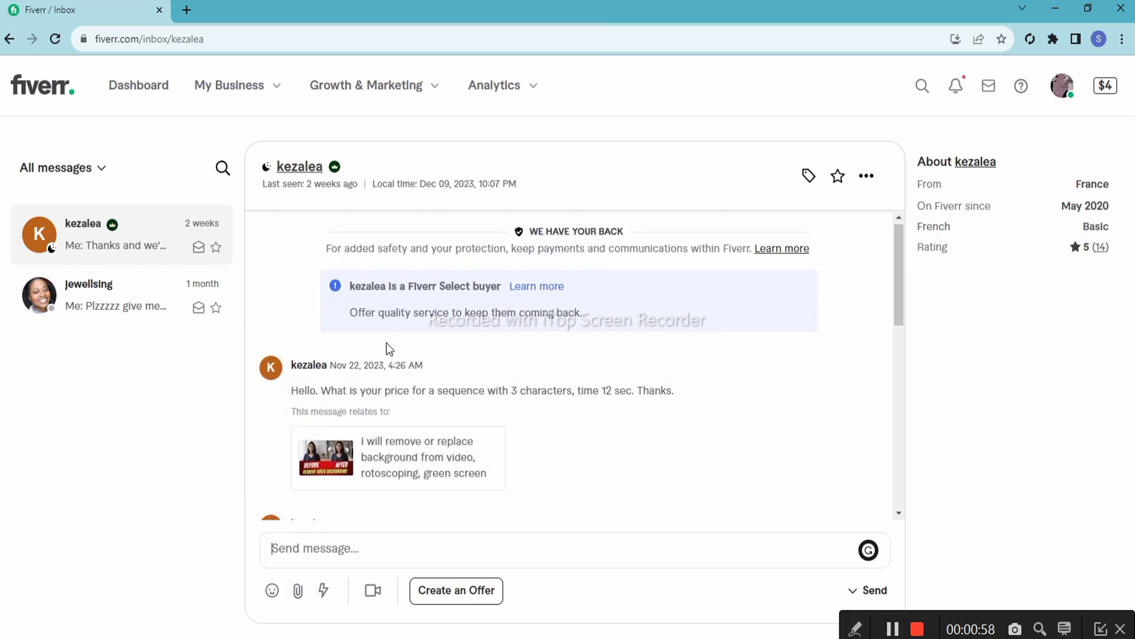
pyautogui.scroll(-4, 388, 347)
pyautogui.scroll(-5, 387, 344)
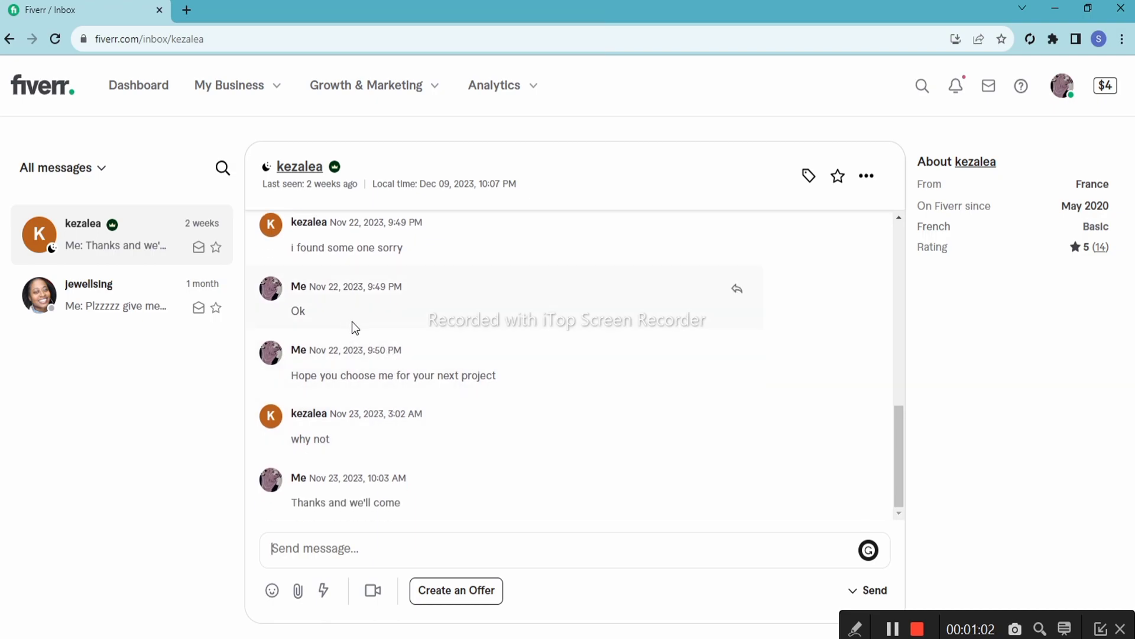
pyautogui.scroll(3, 377, 387)
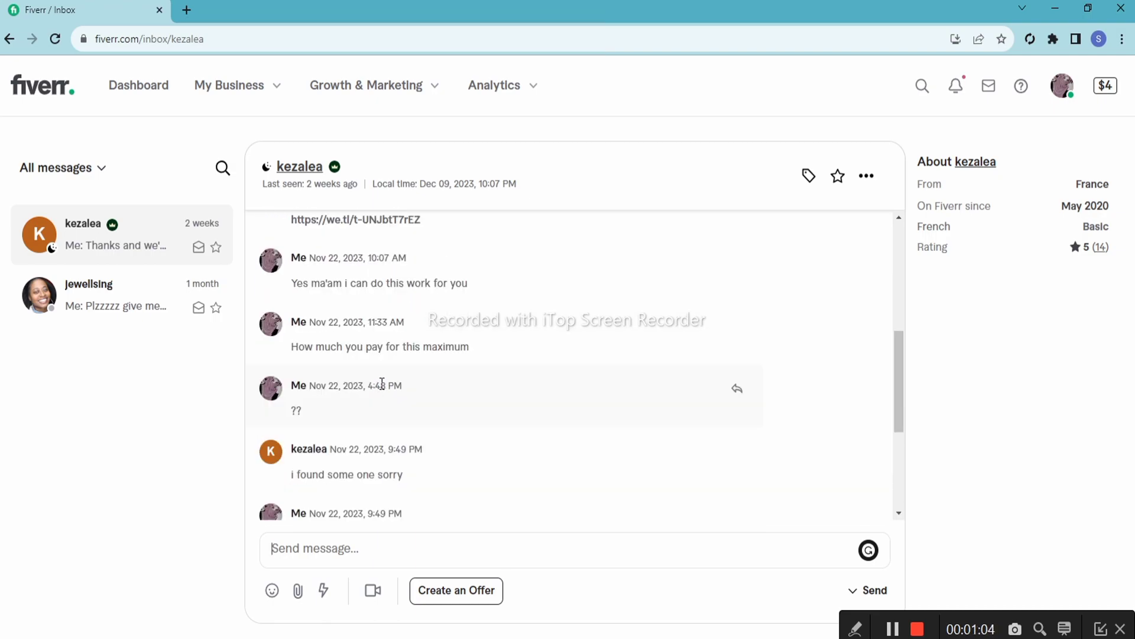
pyautogui.scroll(3, 380, 384)
pyautogui.scroll(-3, 379, 383)
pyautogui.scroll(1, 378, 384)
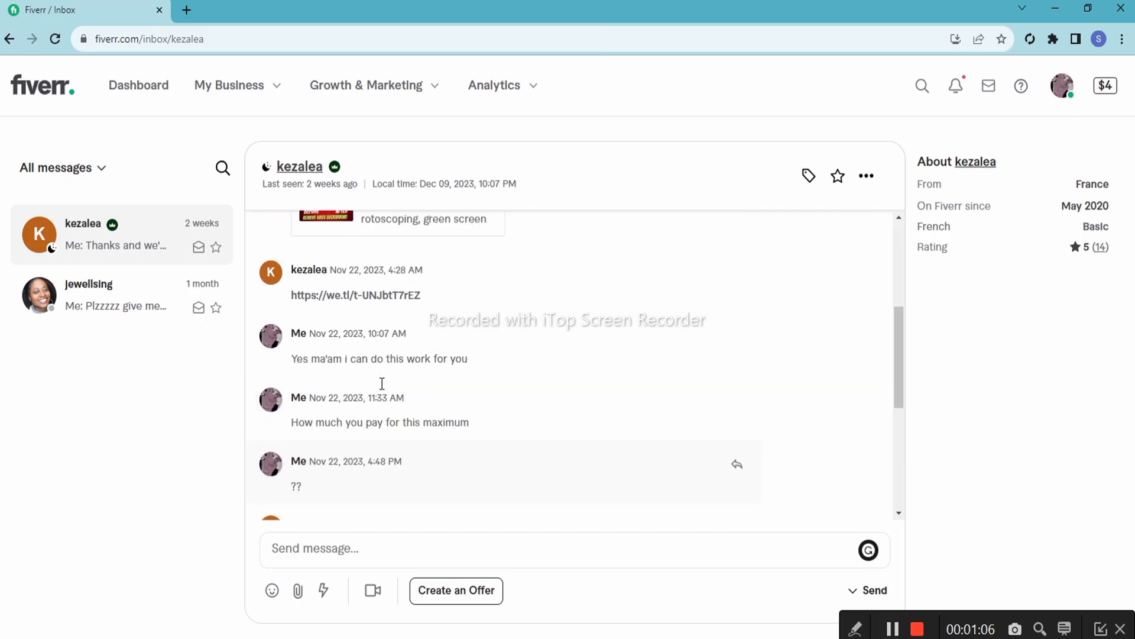
pyautogui.scroll(2, 423, 360)
pyautogui.scroll(-6, 421, 362)
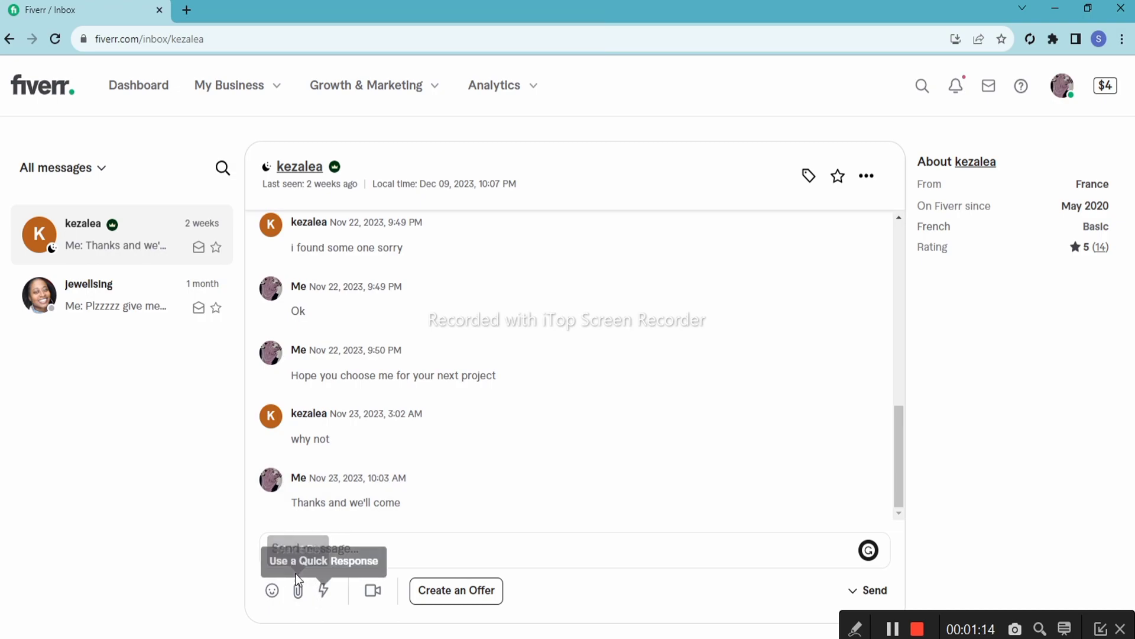
# - Open the "Sure, let's get started" quick response for editing, read its full message, and save it
pyautogui.click(324, 594)
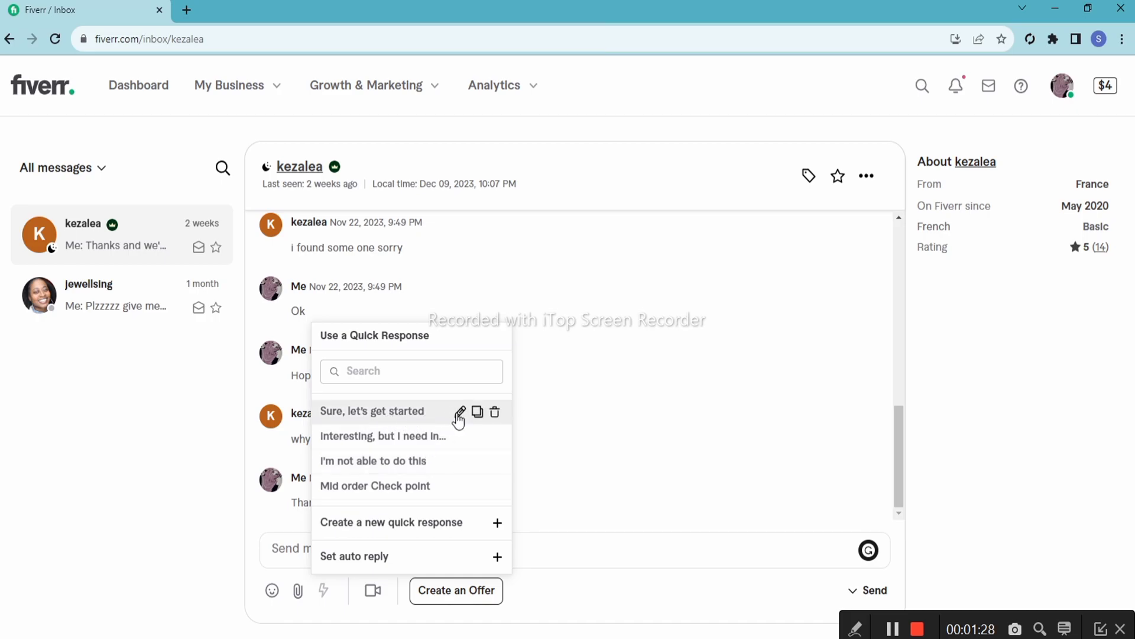
pyautogui.click(459, 414)
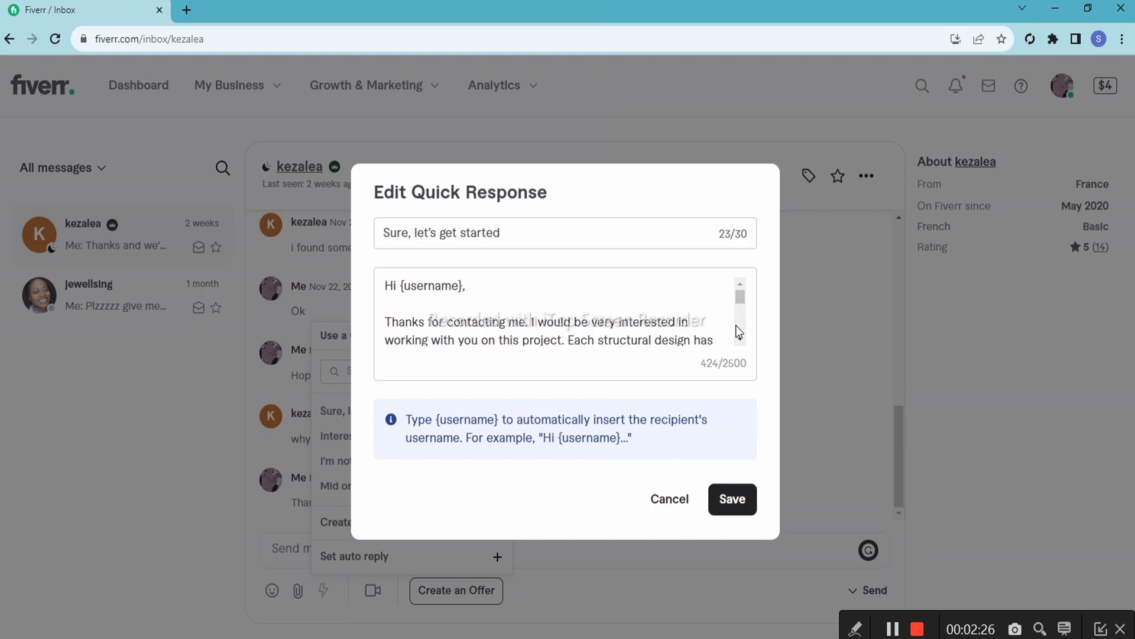
pyautogui.moveTo(742, 298); pyautogui.dragTo(742, 303)
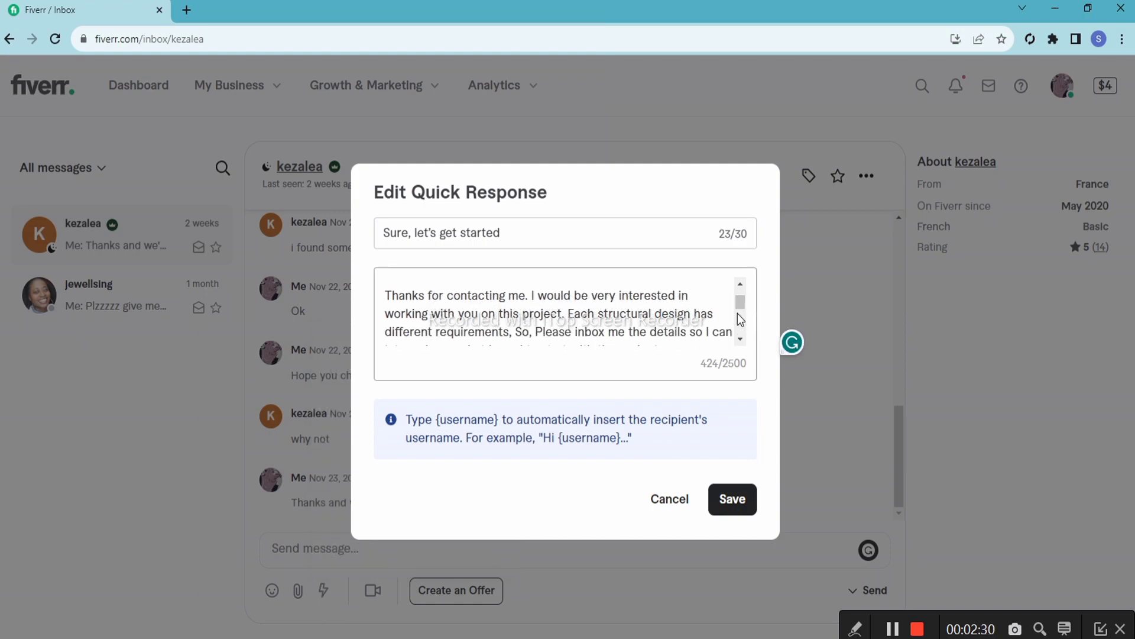
pyautogui.moveTo(741, 307)
pyautogui.mouseDown()
pyautogui.moveTo(742, 322)
pyautogui.moveTo(744, 308)
pyautogui.mouseUp()
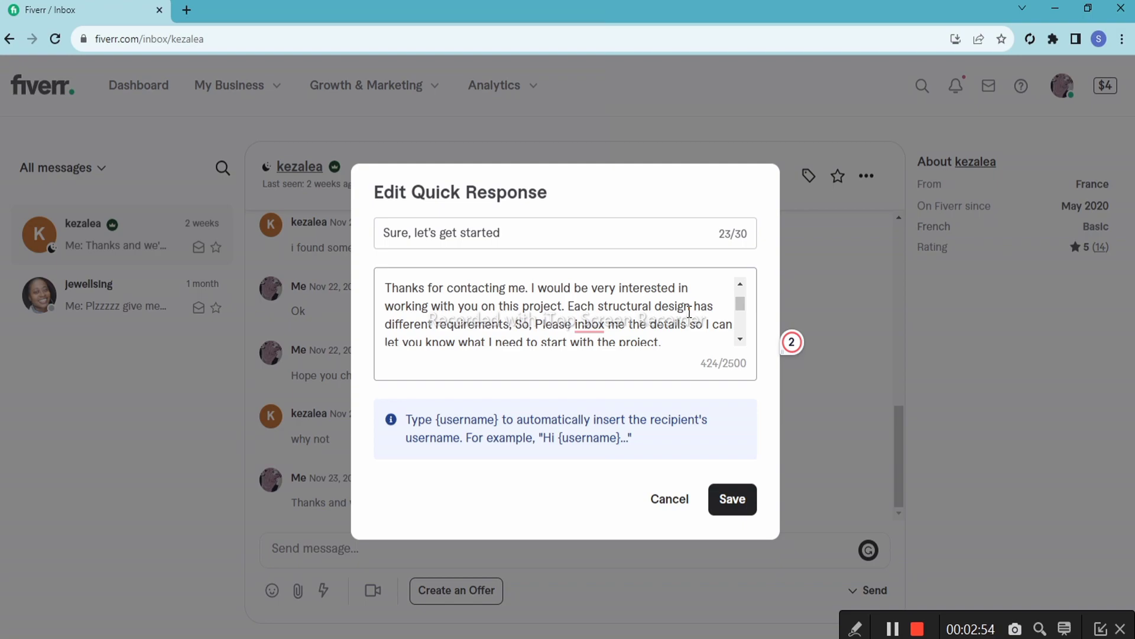
pyautogui.moveTo(745, 307); pyautogui.dragTo(751, 322)
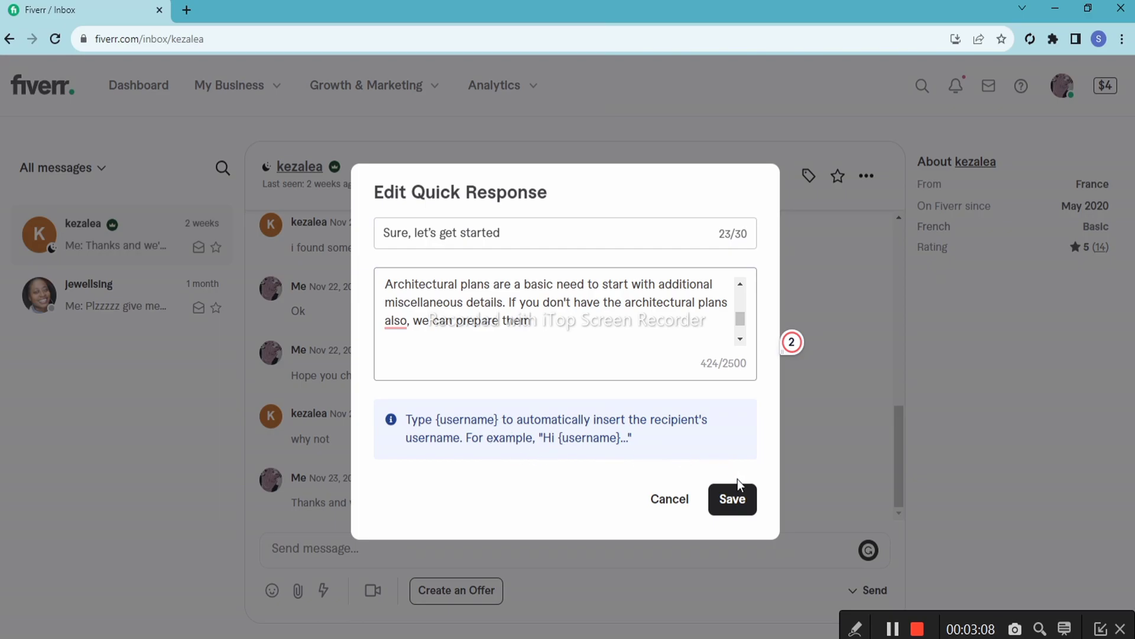
pyautogui.click(739, 504)
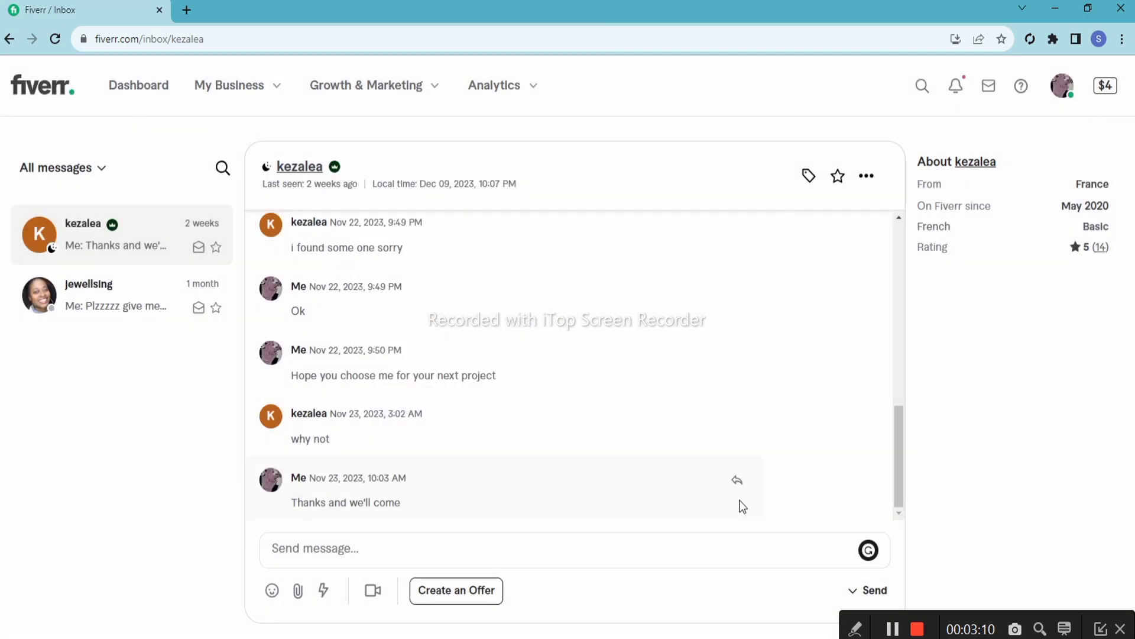
# - Review the message of the "Interesting, but I need in..." quick response, including its details placeholder, and close it without saving any edits
pyautogui.click(322, 594)
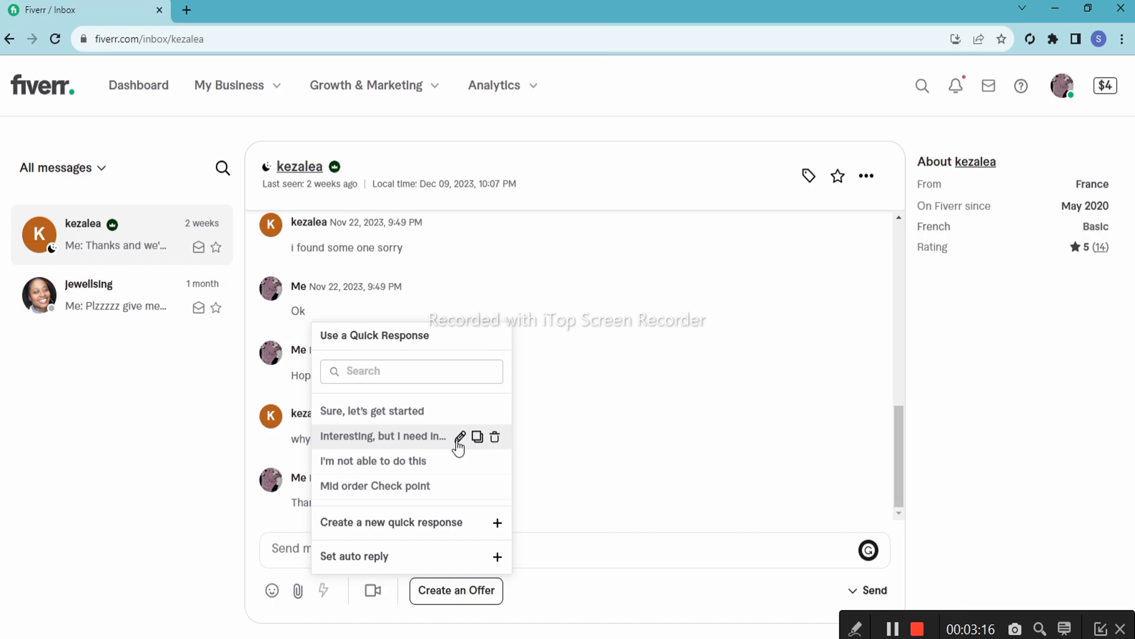
pyautogui.click(459, 437)
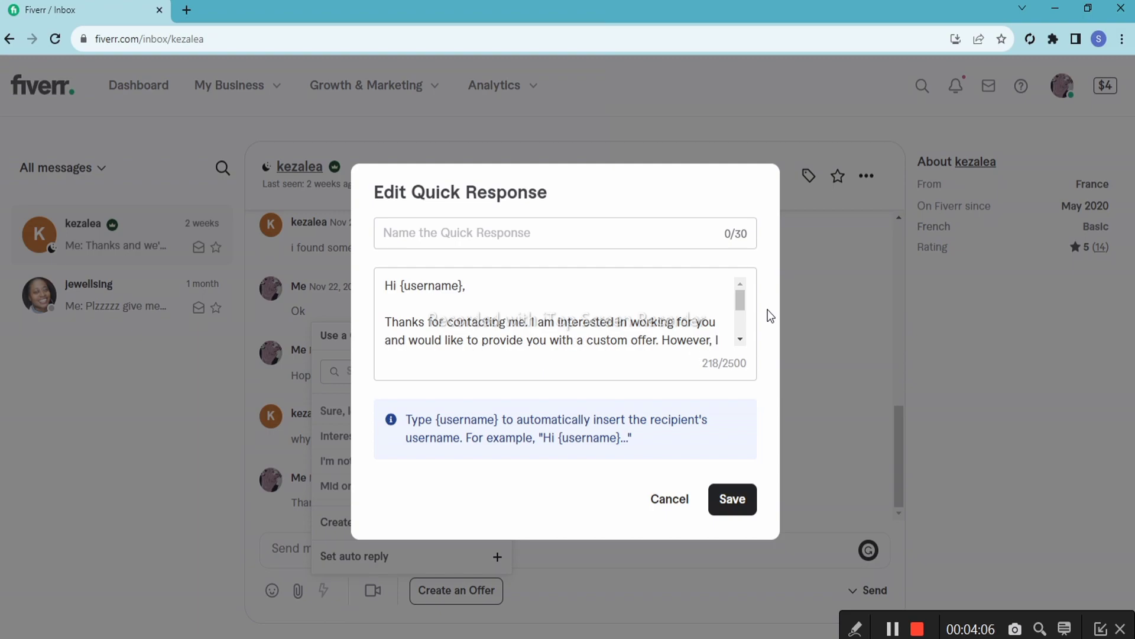
pyautogui.moveTo(739, 301); pyautogui.dragTo(742, 316)
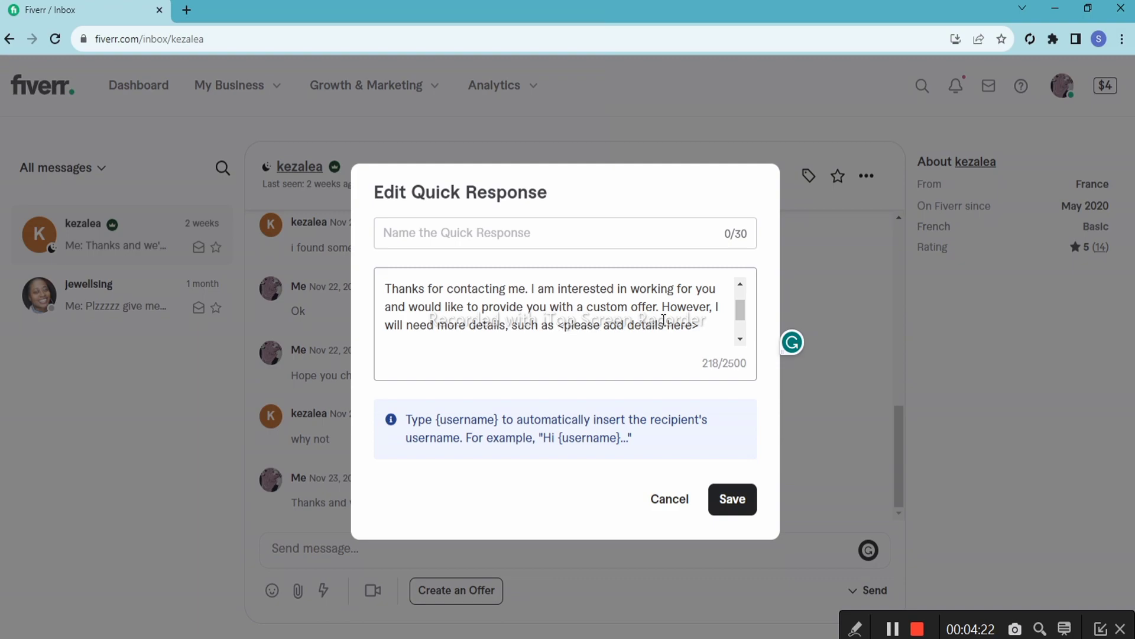
pyautogui.click(706, 330)
pyautogui.press('BackSpace')
pyautogui.press('BackSpace')
pyautogui.click(677, 512)
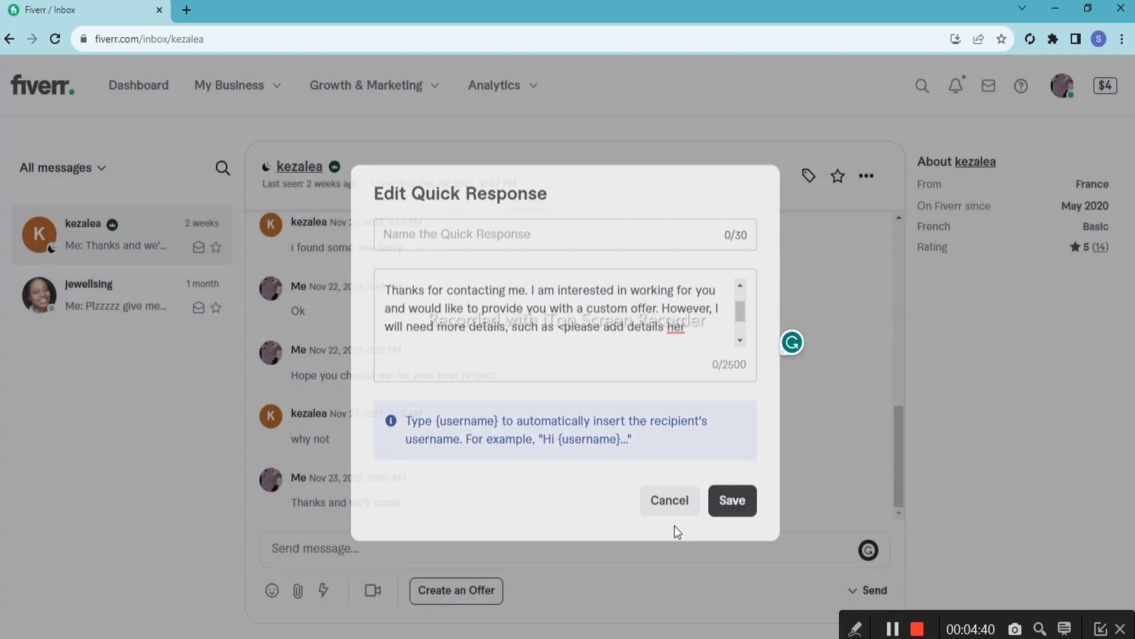
# - Review the full message of the "I'm not able to do this" quick response and close it without saving
pyautogui.click(324, 595)
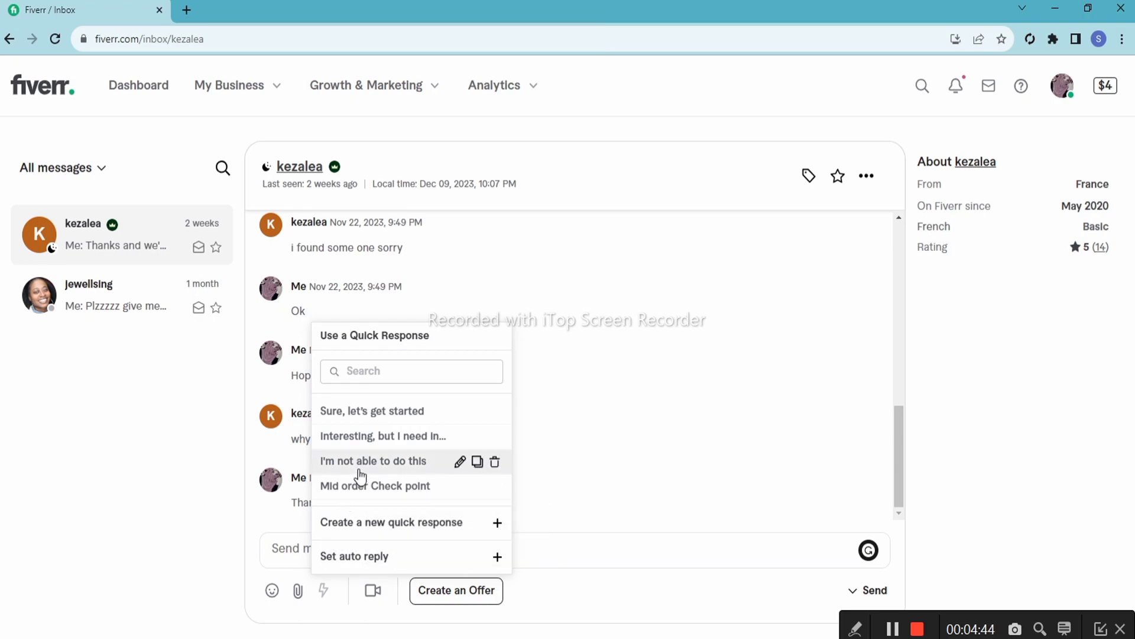
pyautogui.click(459, 462)
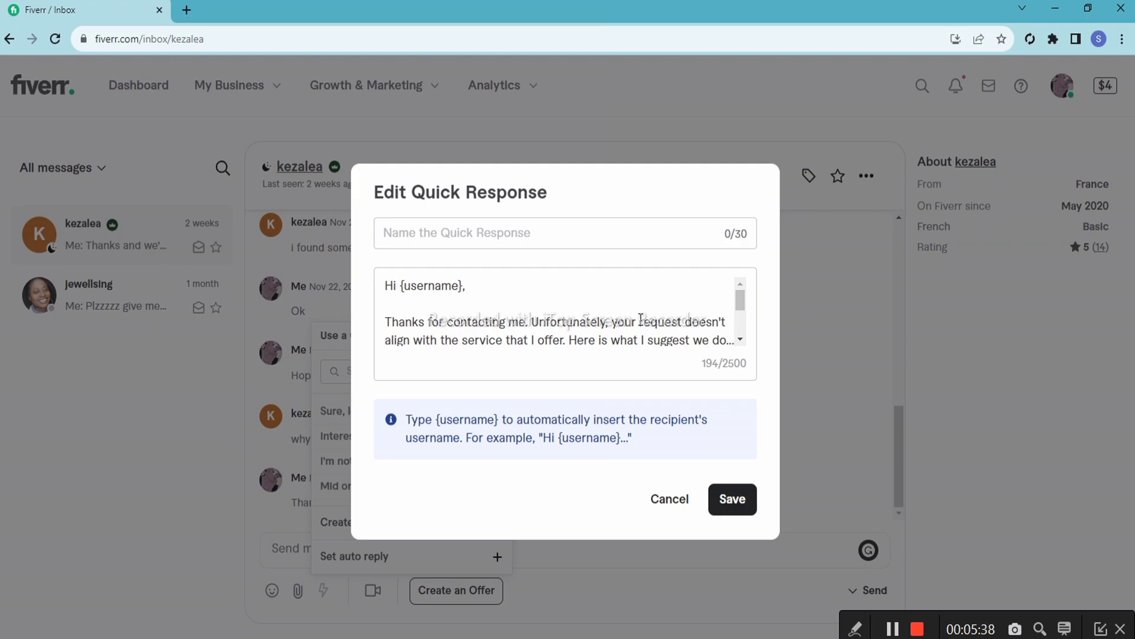
pyautogui.moveTo(740, 306); pyautogui.dragTo(741, 312)
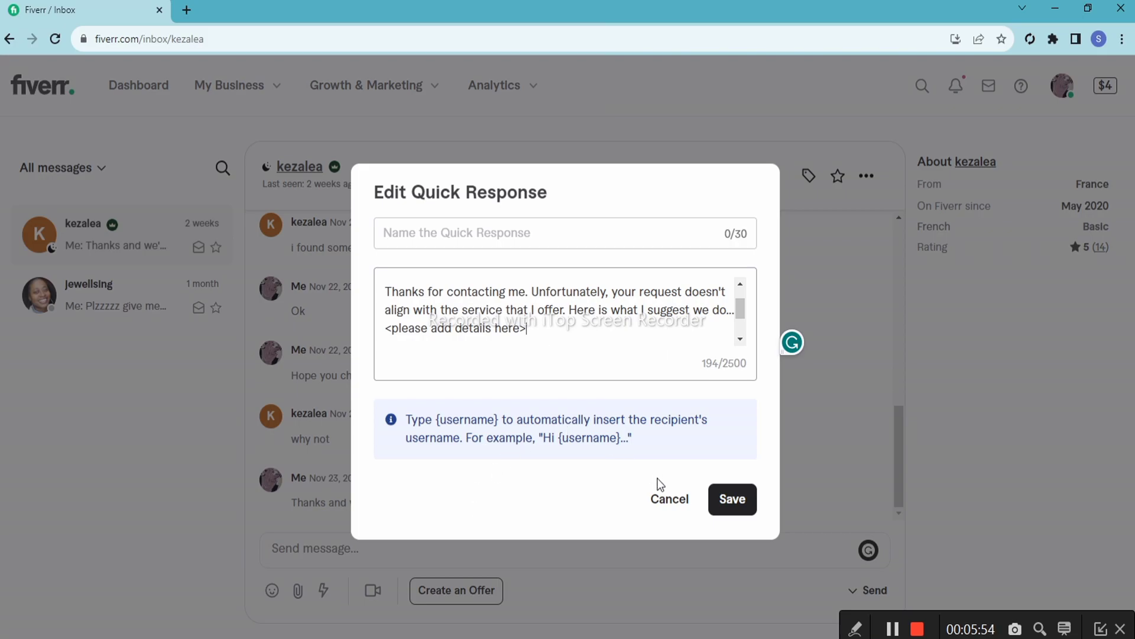
pyautogui.click(670, 501)
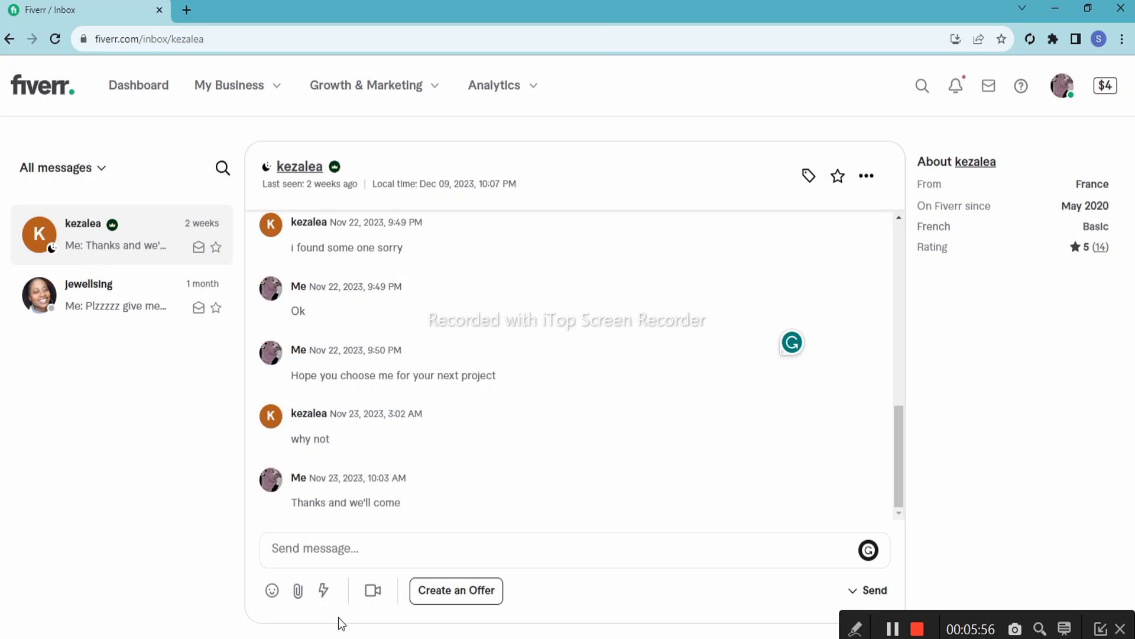
# - Open the auto reply settings from the quick responses and read through the automatic message for new buyers
pyautogui.click(325, 591)
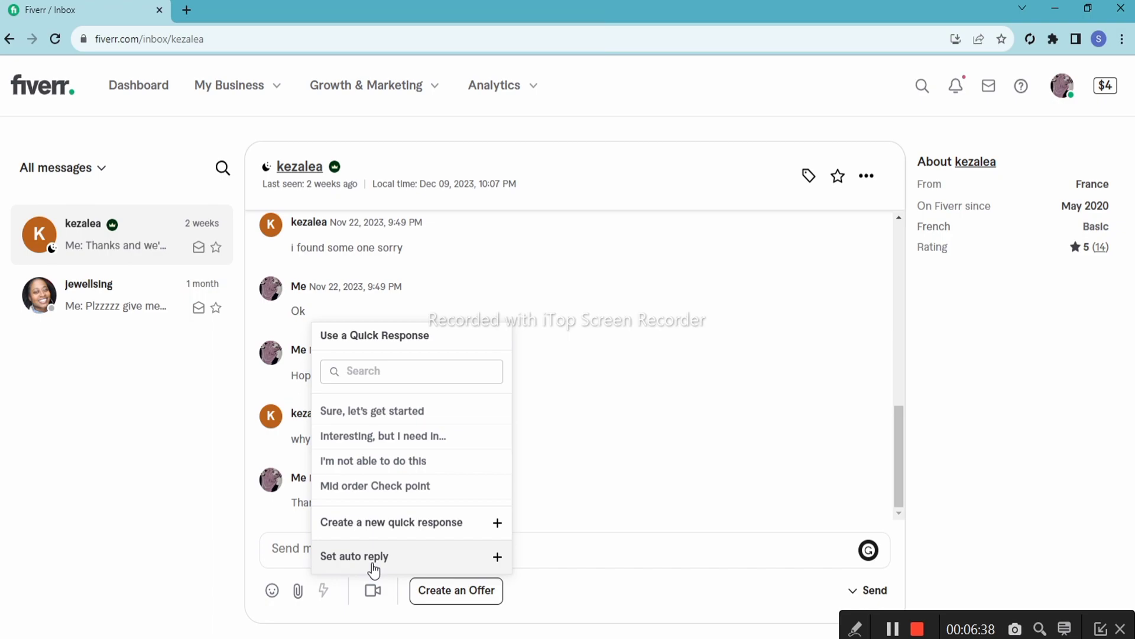
pyautogui.click(503, 560)
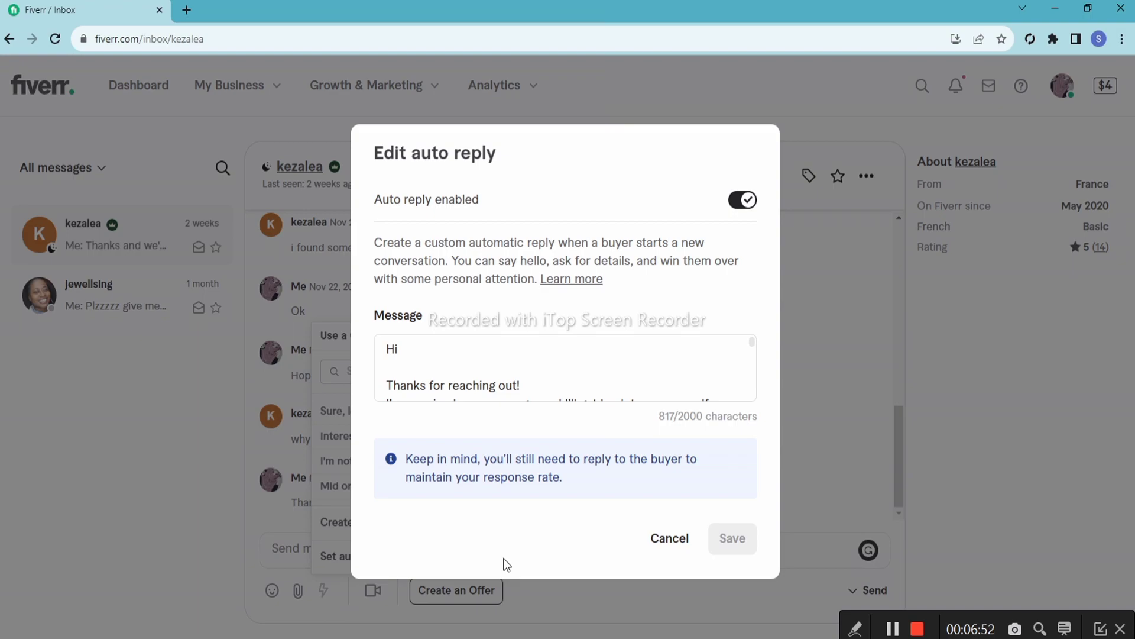
pyautogui.click(434, 398)
pyautogui.scroll(-2, 435, 397)
pyautogui.scroll(1, 436, 396)
pyautogui.scroll(2, 436, 396)
pyautogui.scroll(-3, 449, 367)
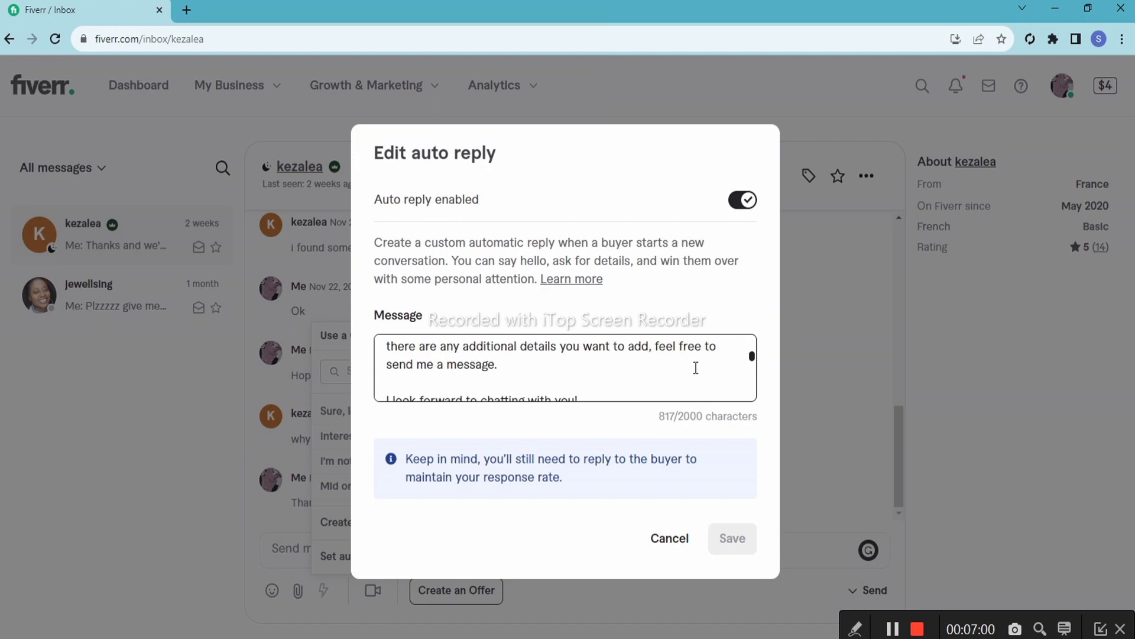
pyautogui.moveTo(751, 358); pyautogui.dragTo(752, 355)
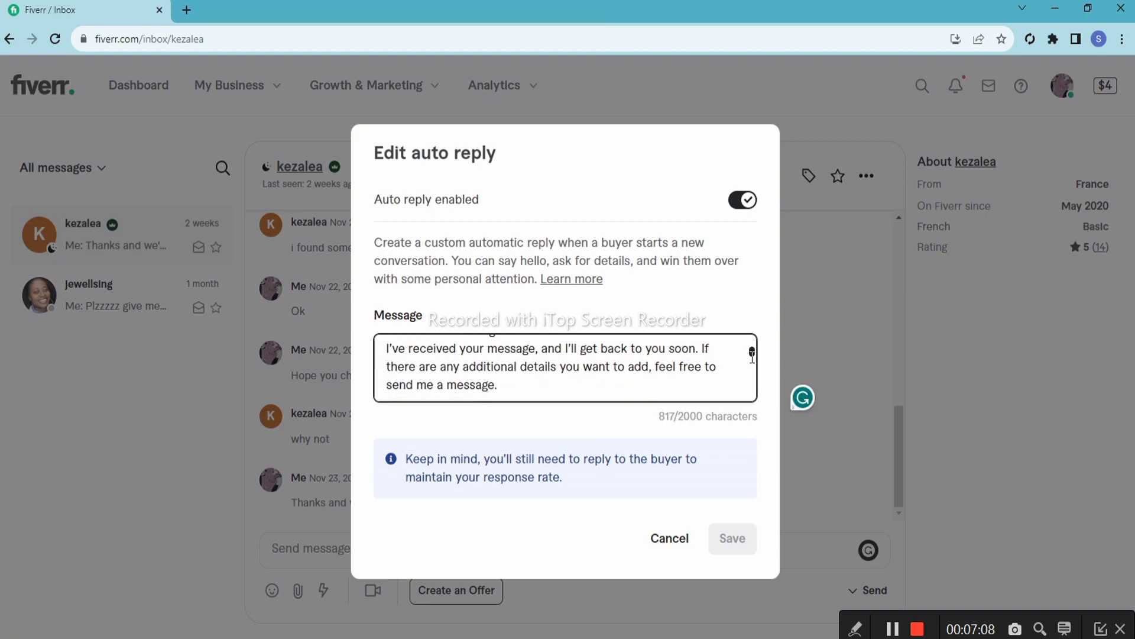
pyautogui.moveTo(752, 353); pyautogui.dragTo(752, 351)
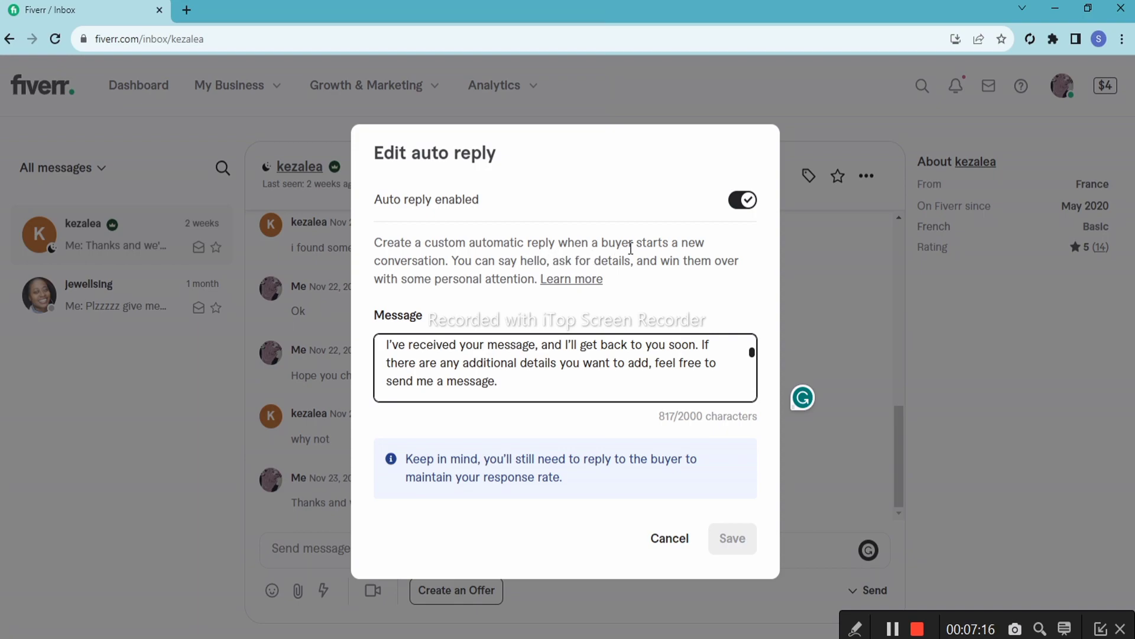
# - Open the help article about the auto reply feature and read through how it works and its setup instructions
pyautogui.click(565, 280)
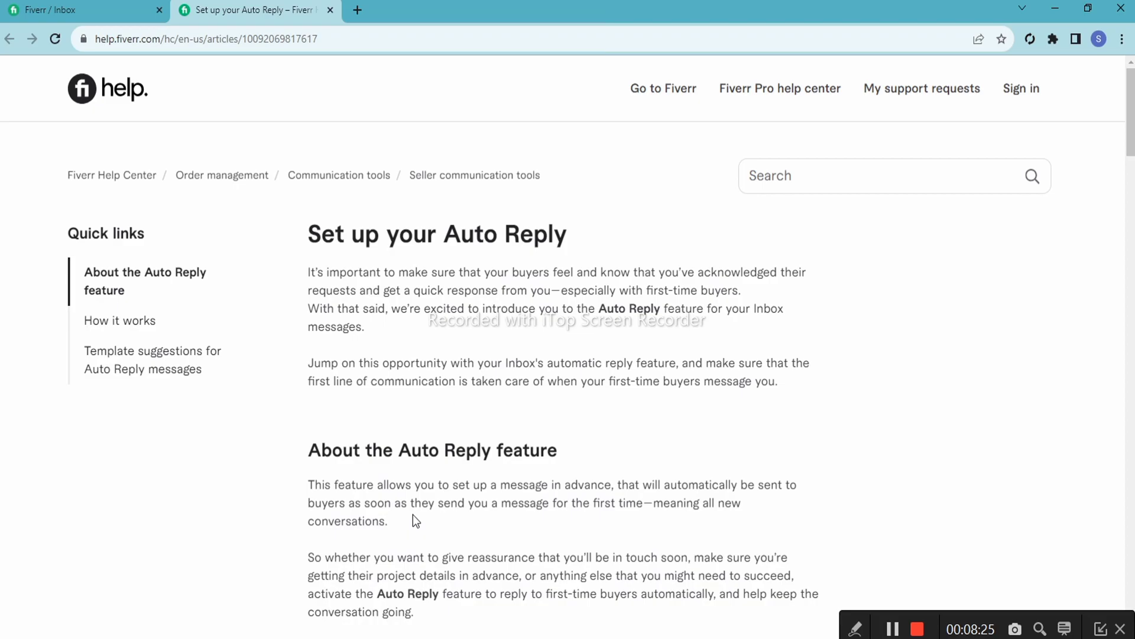
pyautogui.scroll(-6, 413, 514)
pyautogui.scroll(-5, 460, 455)
pyautogui.scroll(-10, 463, 460)
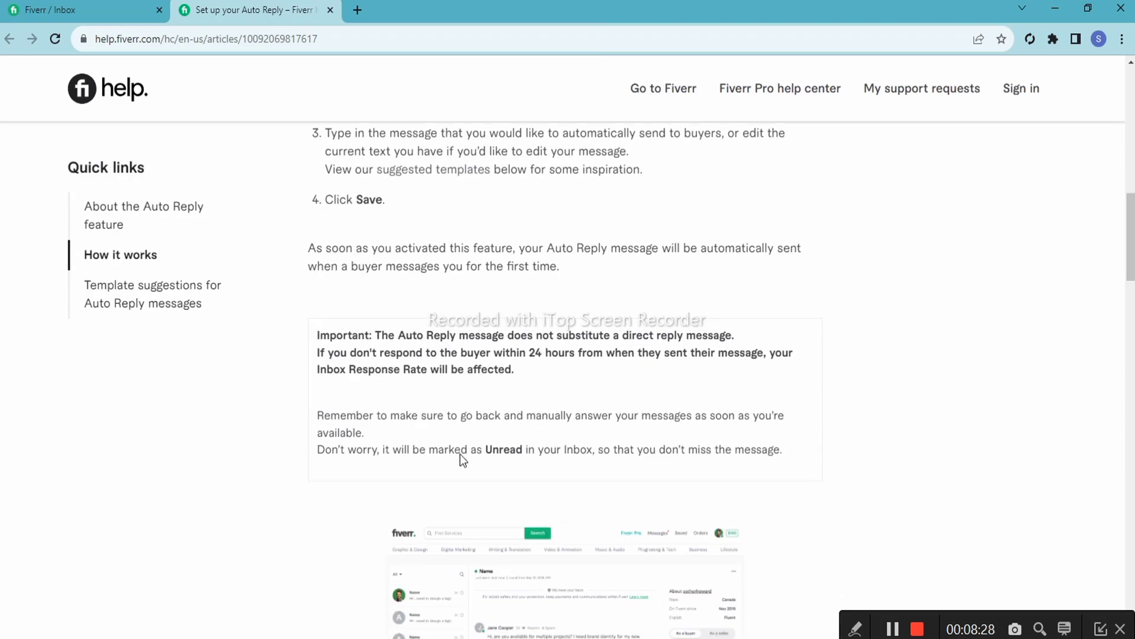
pyautogui.scroll(-1, 460, 452)
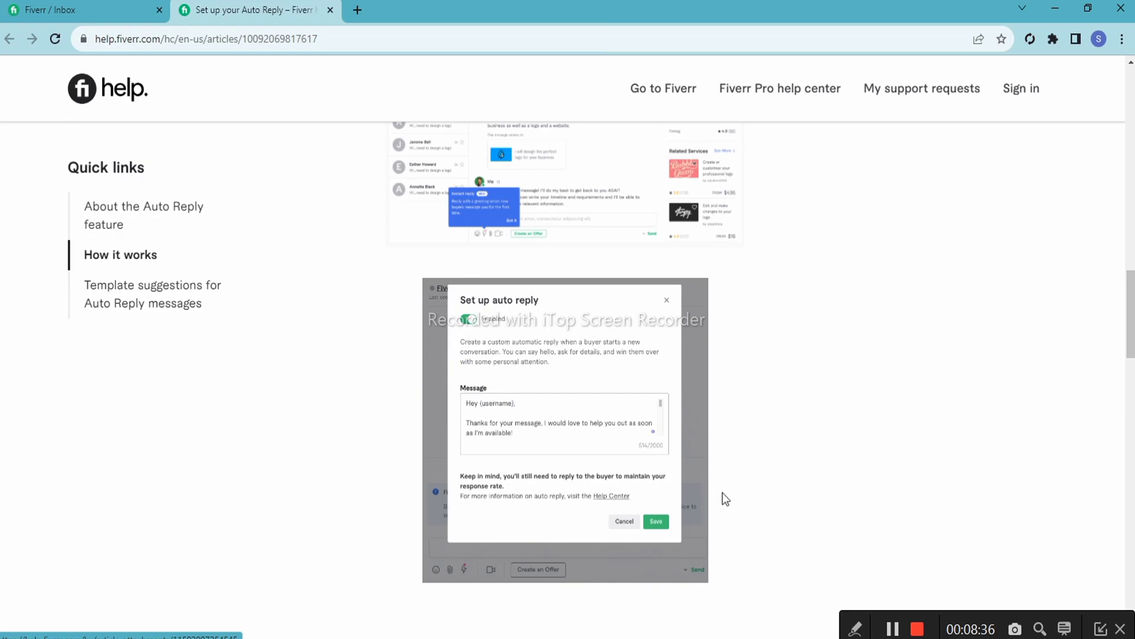
pyautogui.scroll(-4, 573, 492)
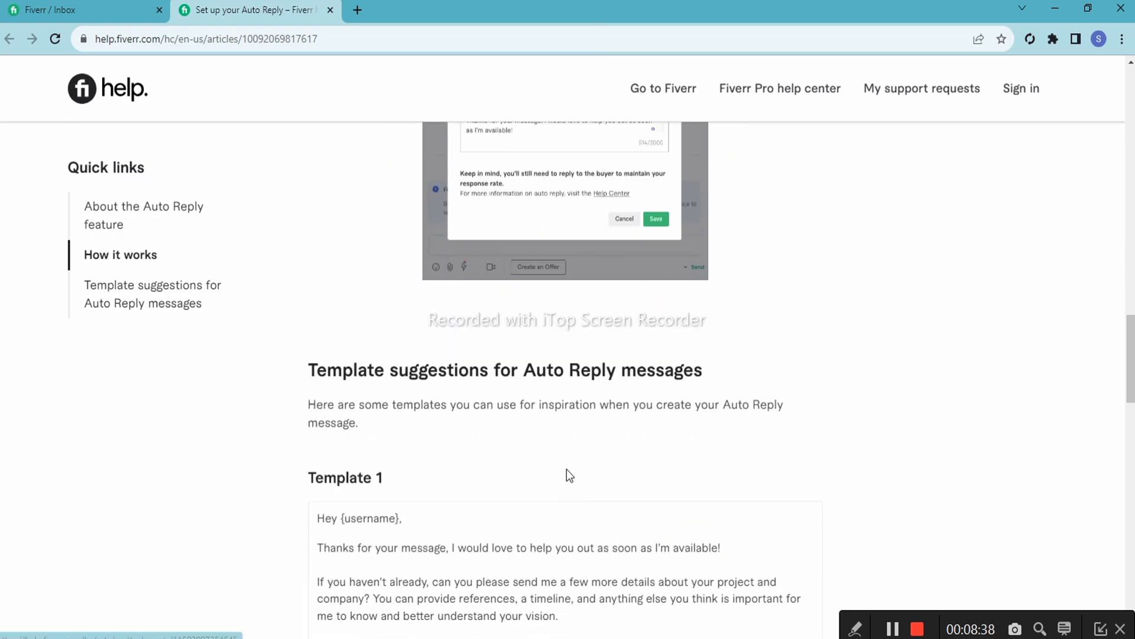
# - Read the four suggested auto reply message templates in the help article
pyautogui.scroll(-4, 567, 469)
pyautogui.scroll(-2, 567, 469)
pyautogui.scroll(2, 567, 469)
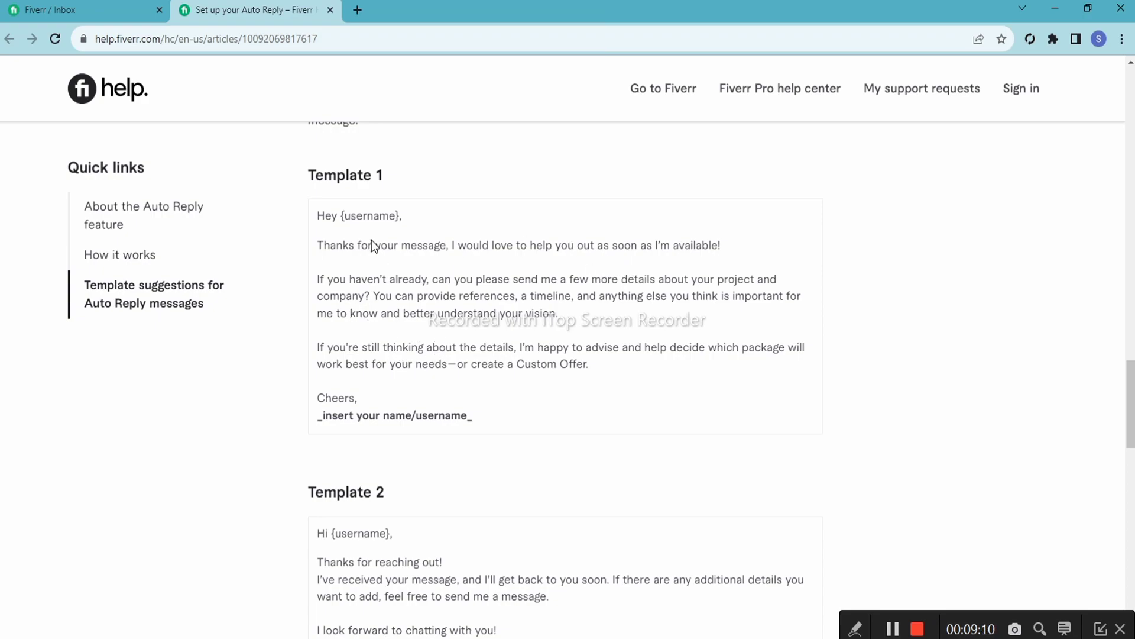
pyautogui.scroll(-3, 456, 351)
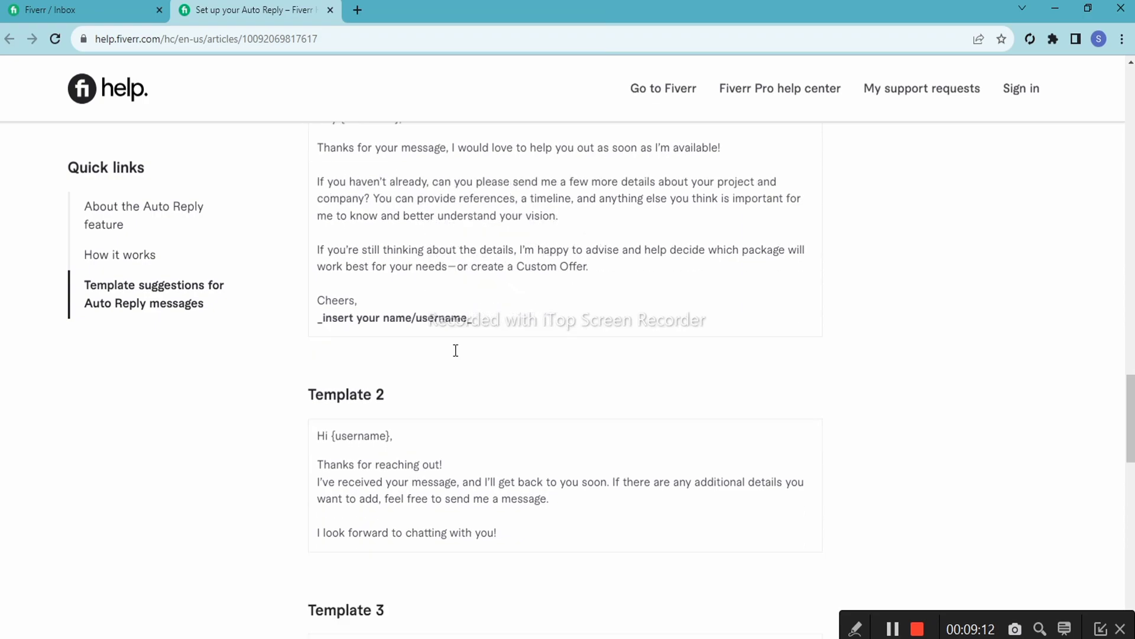
pyautogui.scroll(-4, 392, 362)
pyautogui.scroll(1, 404, 301)
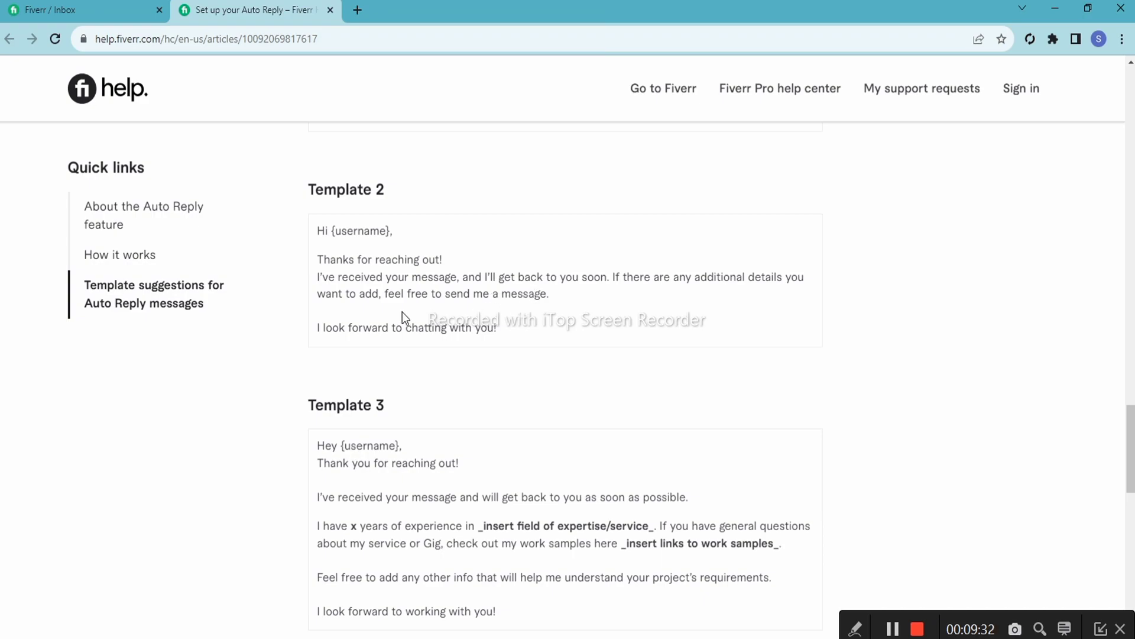
pyautogui.scroll(-1, 368, 289)
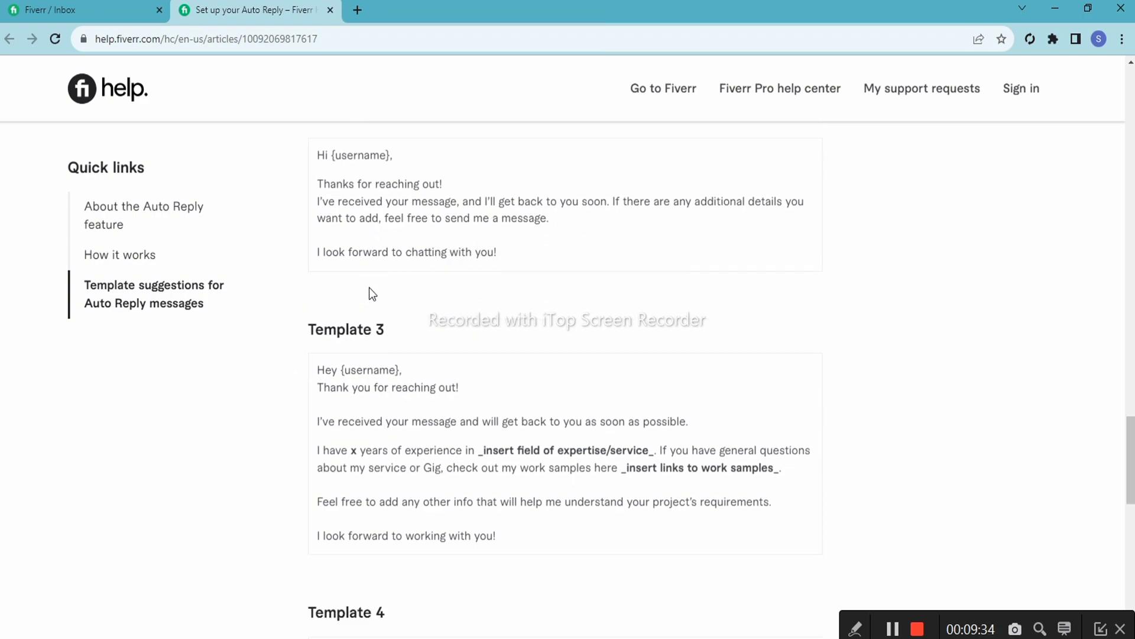
pyautogui.scroll(-4, 304, 365)
pyautogui.scroll(2, 392, 337)
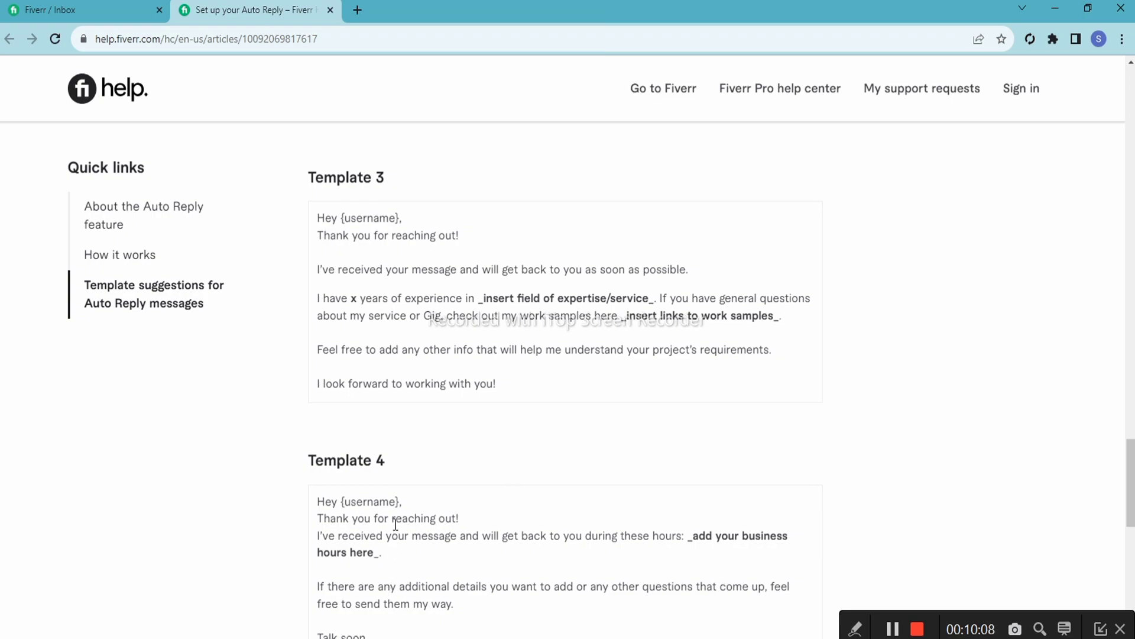
pyautogui.scroll(-2, 395, 523)
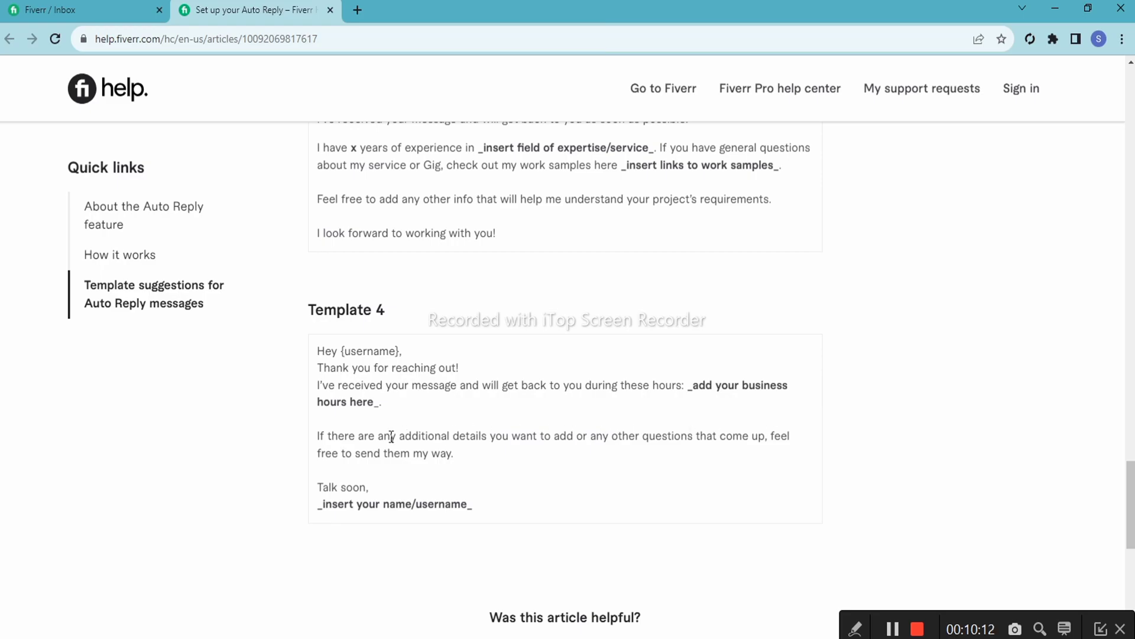
# - Copy the full text of Template 2, from "Hi {username}," to "I look forward to chatting with you!"
pyautogui.scroll(9, 579, 481)
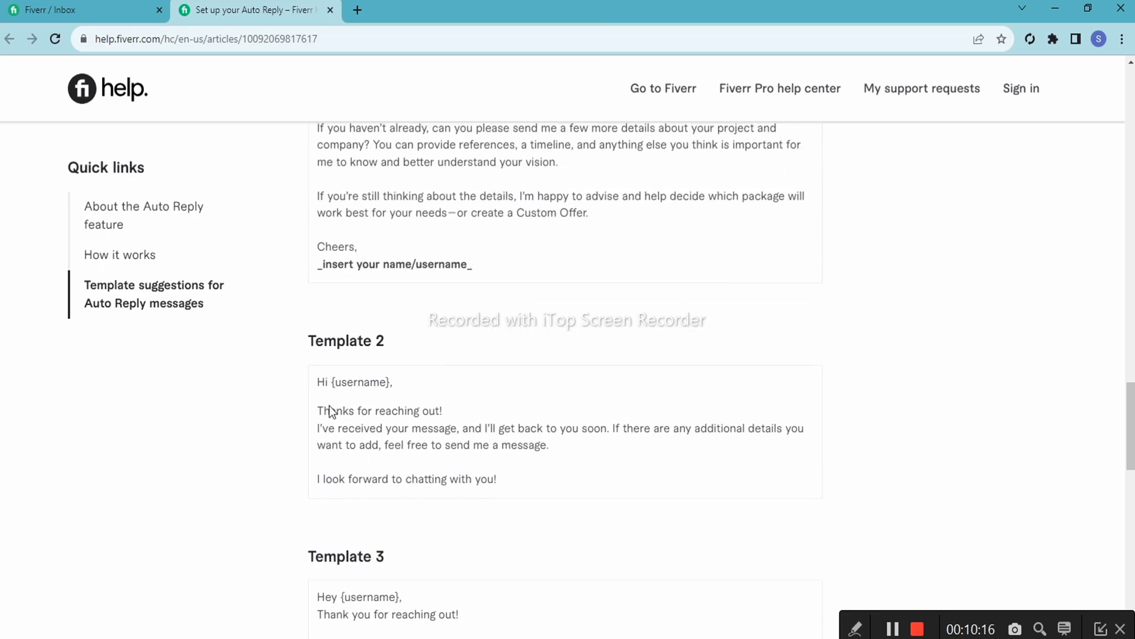
pyautogui.moveTo(315, 380); pyautogui.dragTo(806, 486)
pyautogui.rightClick(372, 438)
pyautogui.click(463, 442)
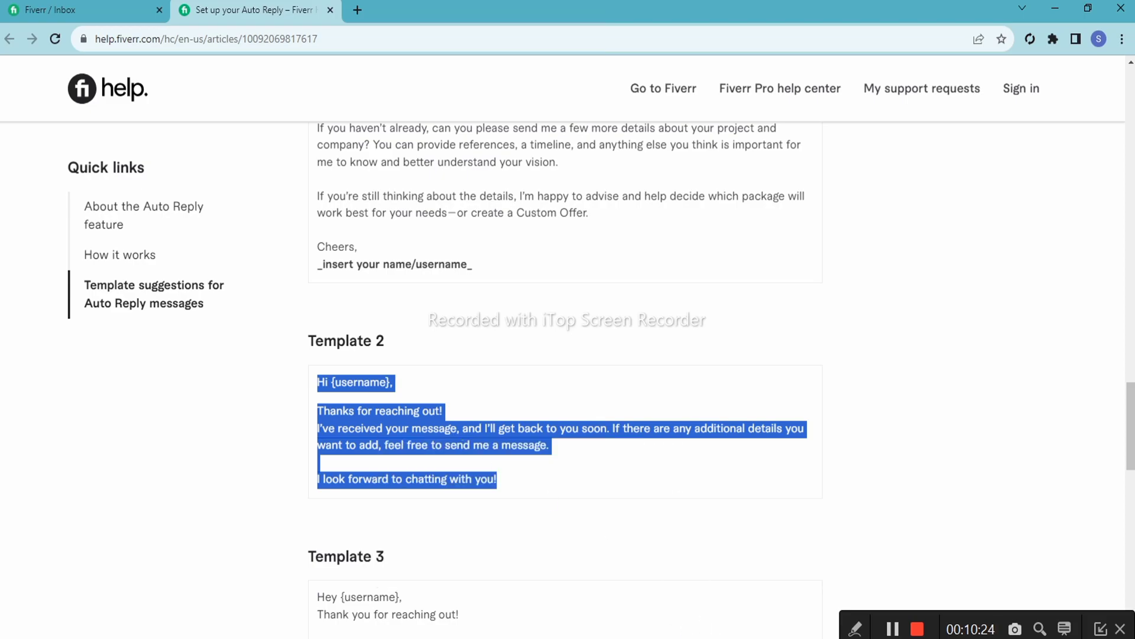
# - Switch to ChatGPT and draft a prompt reading "write it in simple and esay wording" followed by the copied Template 2 text
pyautogui.hotkey('alt', 'Tab')
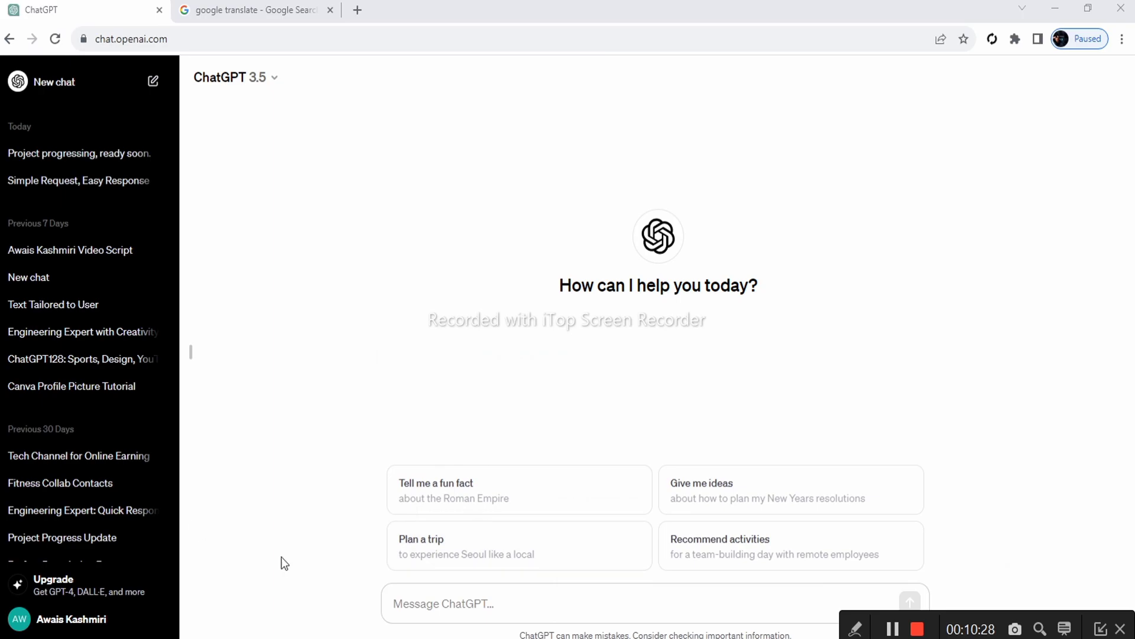
pyautogui.click(449, 600)
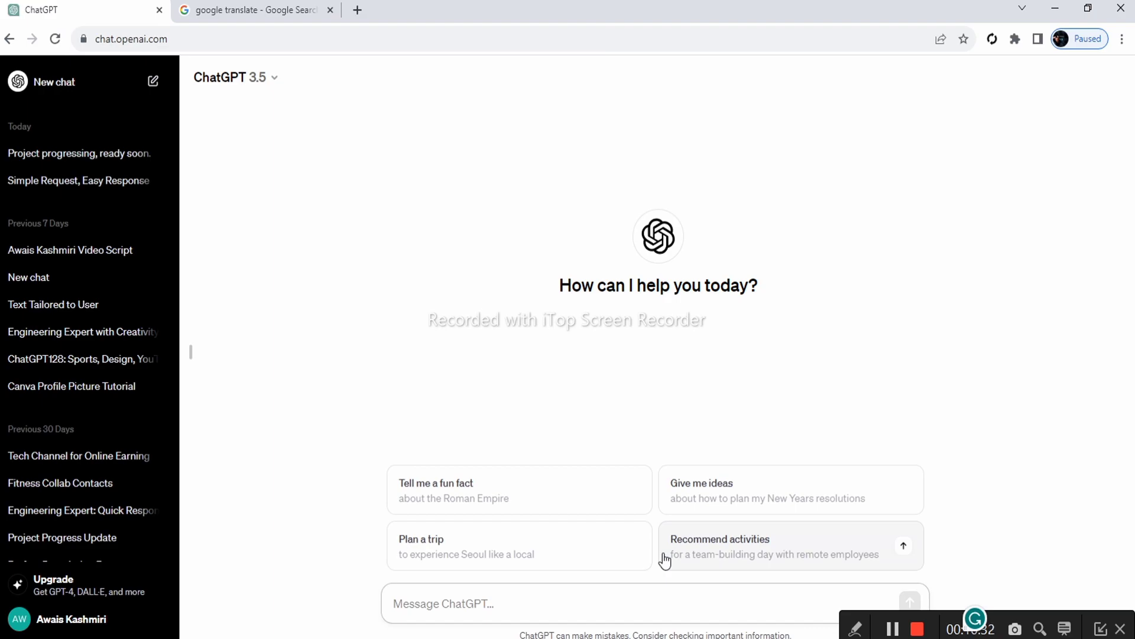
pyautogui.write('write it')
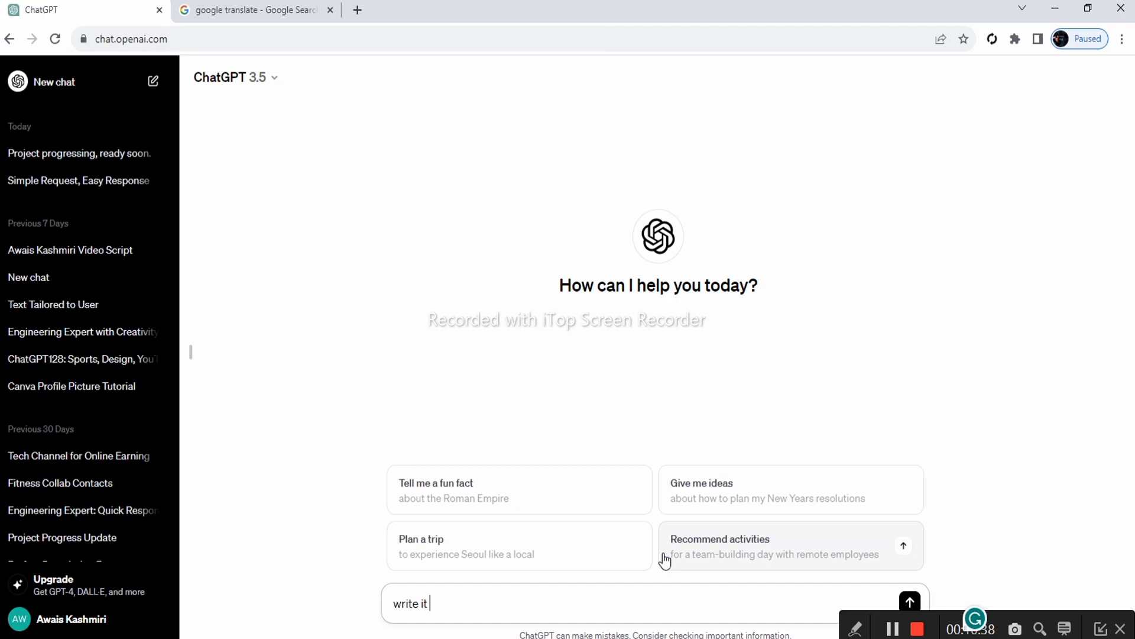
pyautogui.write(' in simple and esay ')
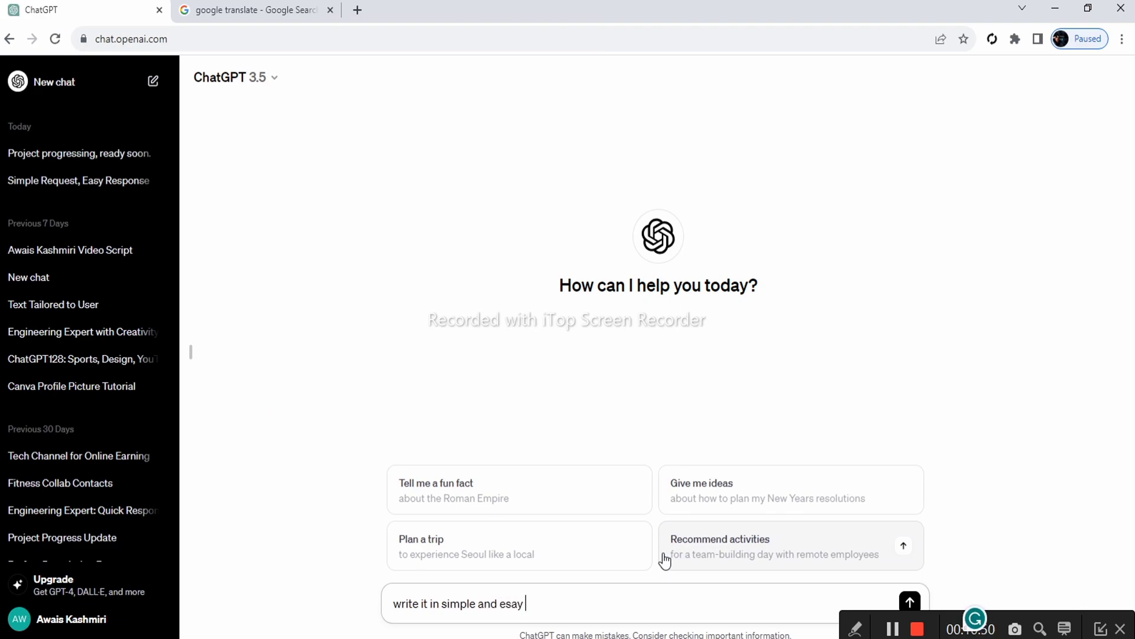
pyautogui.write('wording')
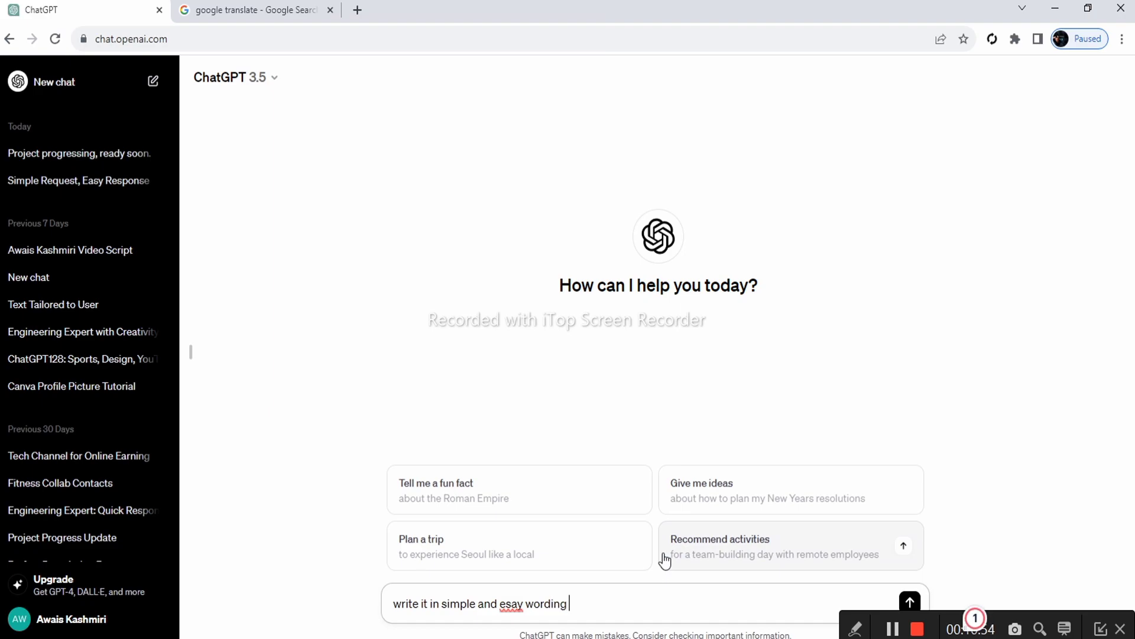
pyautogui.rightClick(618, 604)
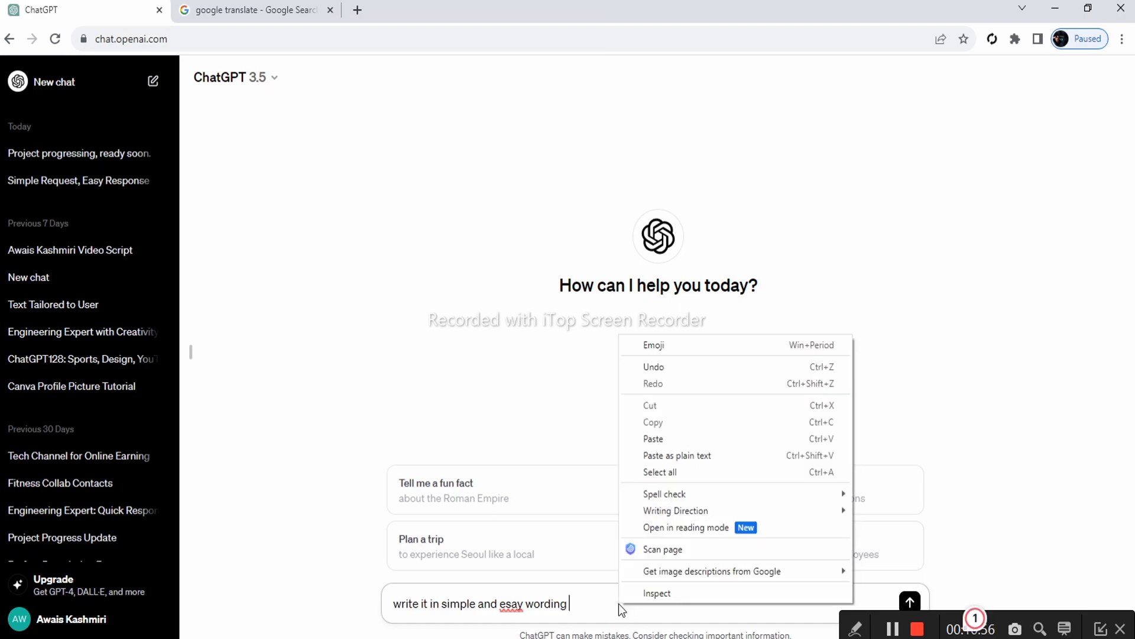
pyautogui.click(676, 441)
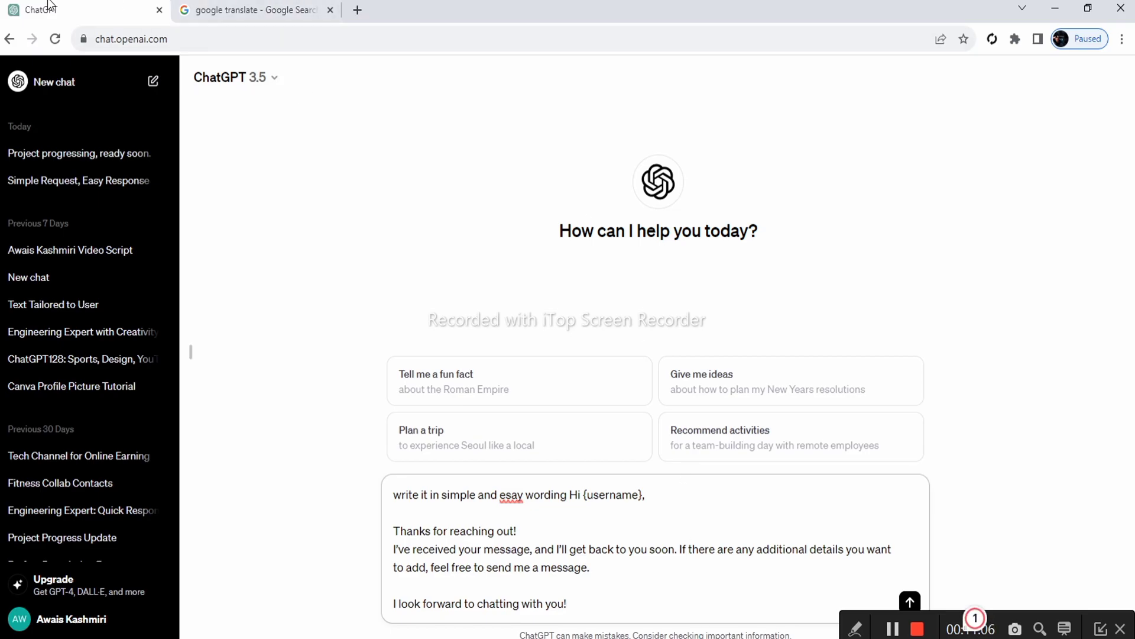
# - Return to the Fiverr inbox, close the auto reply settings without saving, and open the seller's own profile
pyautogui.press('super+d')
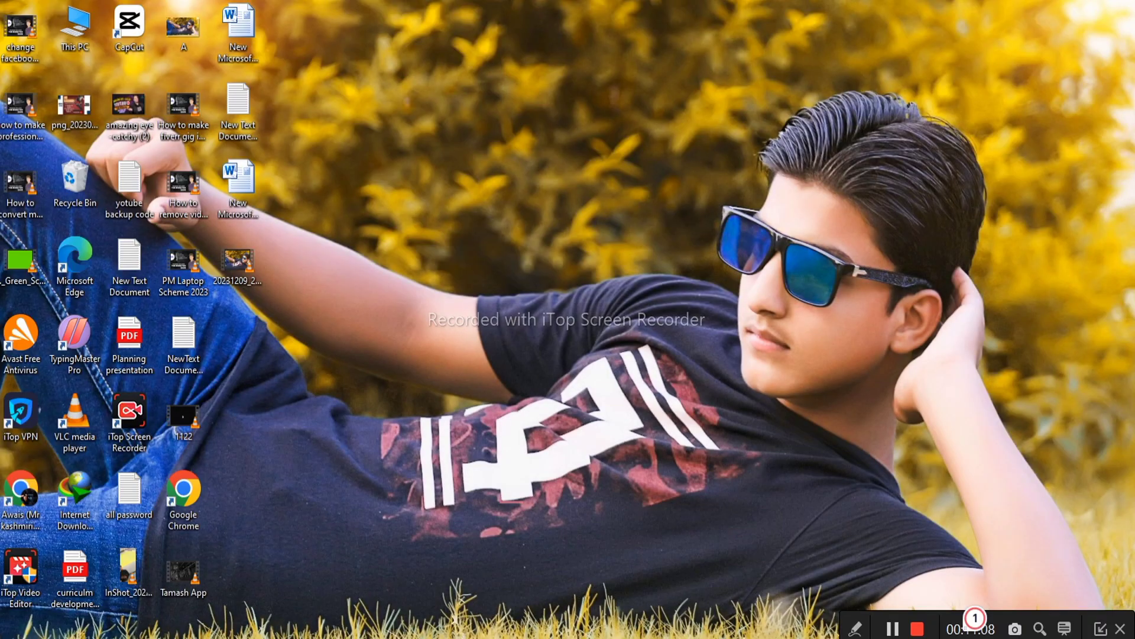
pyautogui.press('super+d')
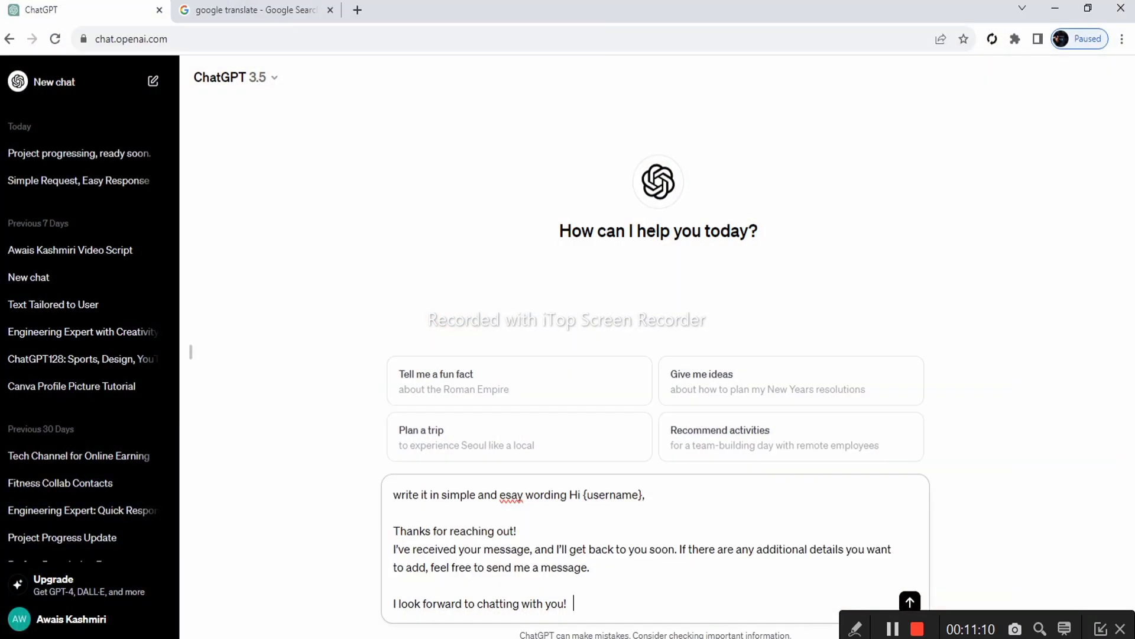
pyautogui.hotkey('alt', 'Tab')
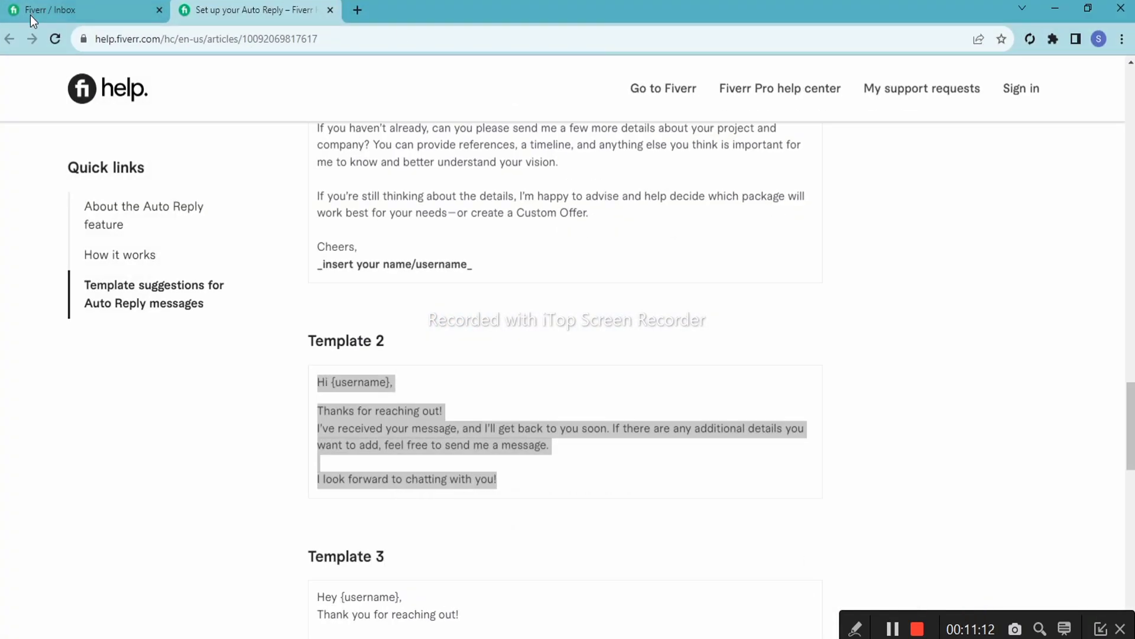
pyautogui.click(92, 6)
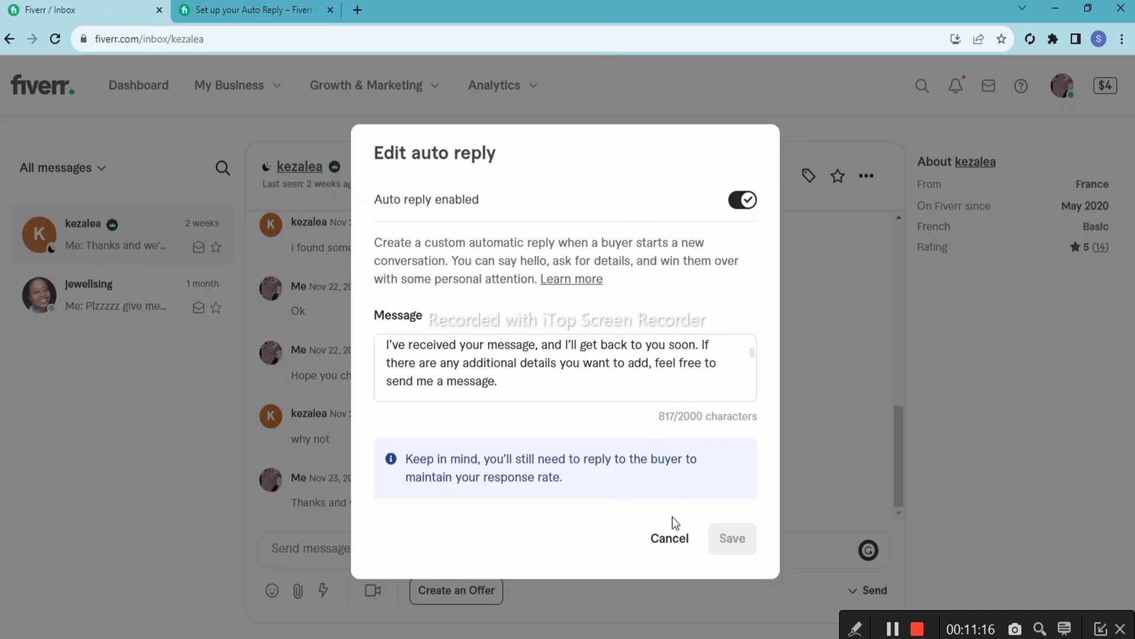
pyautogui.click(686, 548)
pyautogui.click(1064, 95)
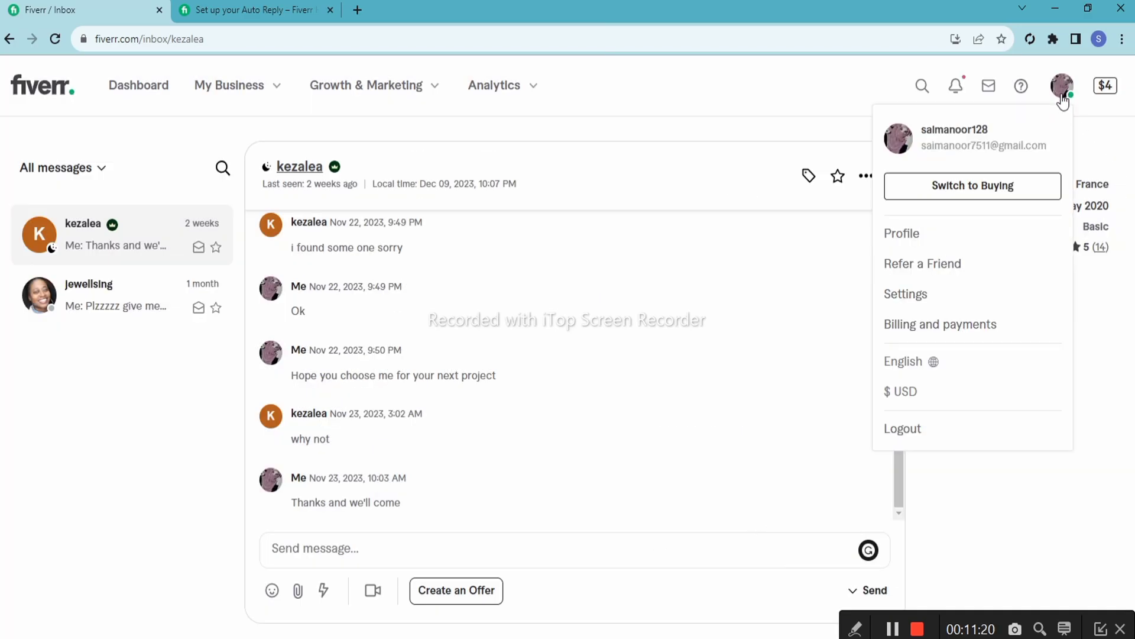
pyautogui.click(918, 234)
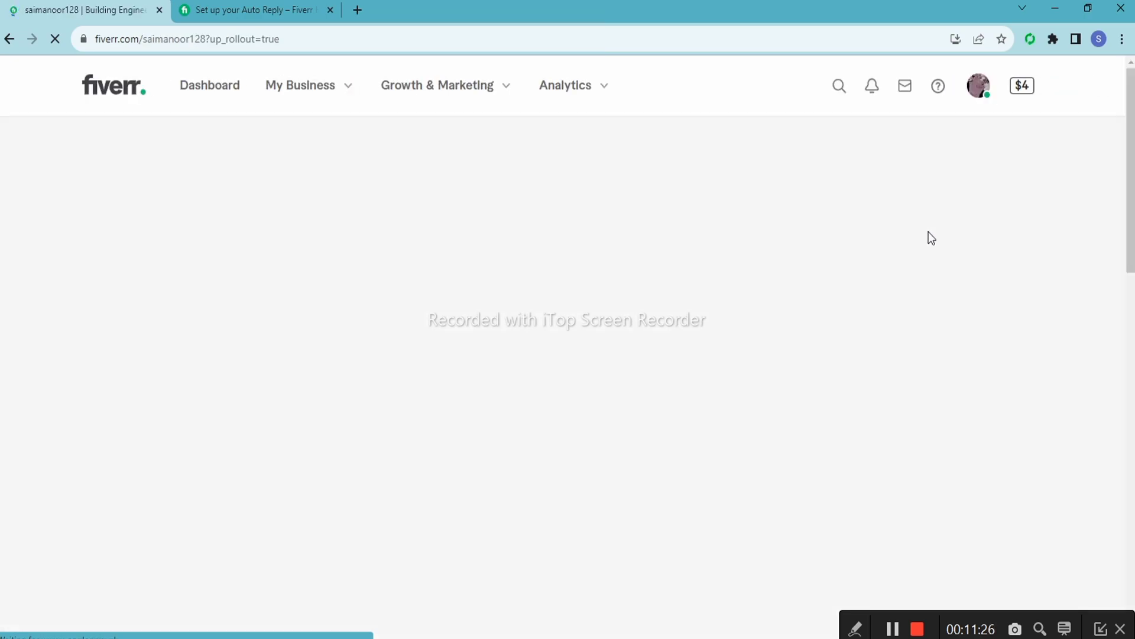
# - Copy the entire Description text from the seller profile
pyautogui.scroll(-10, 398, 324)
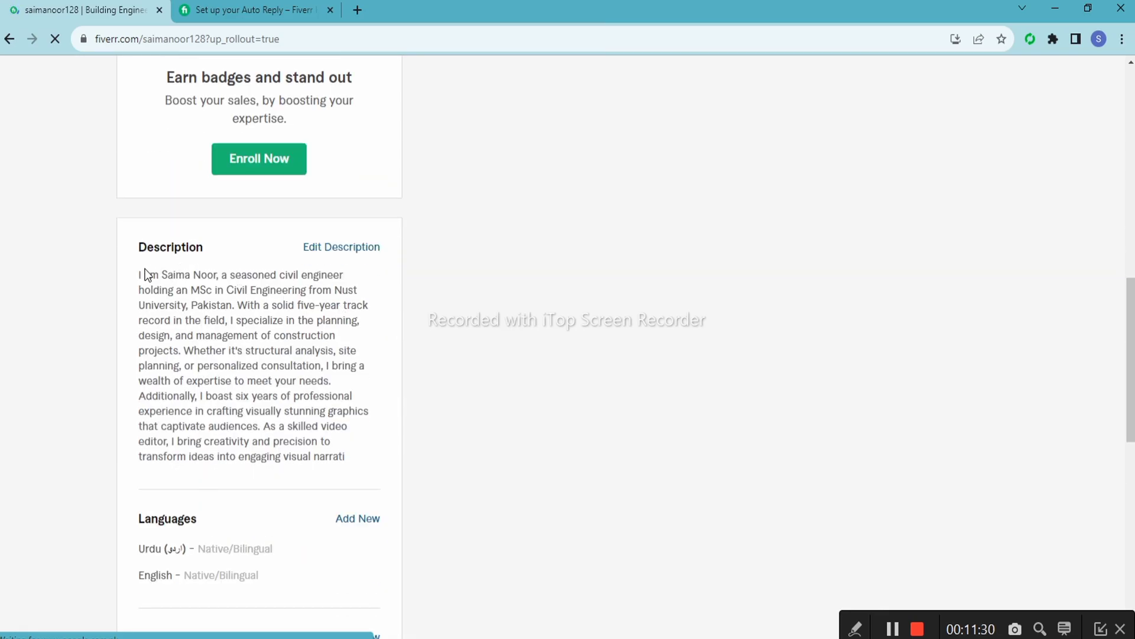
pyautogui.moveTo(134, 273); pyautogui.dragTo(369, 456)
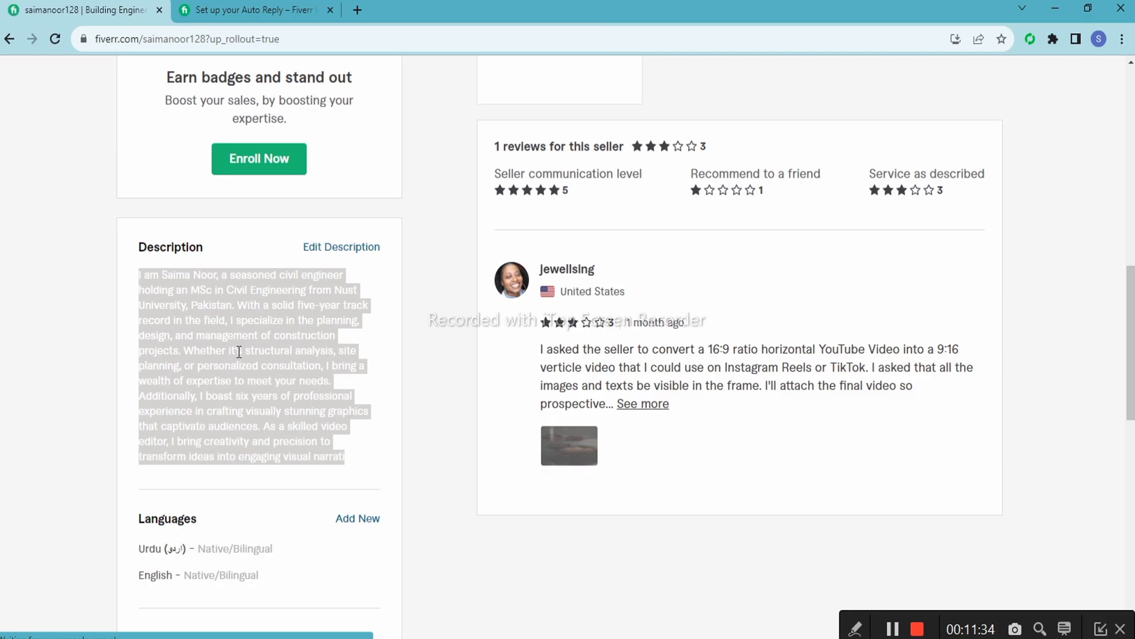
pyautogui.rightClick(251, 370)
pyautogui.click(307, 361)
# - Switch to ChatGPT, add the copied profile description to the end of the drafted prompt, and send it
pyautogui.moveTo(742, 637)
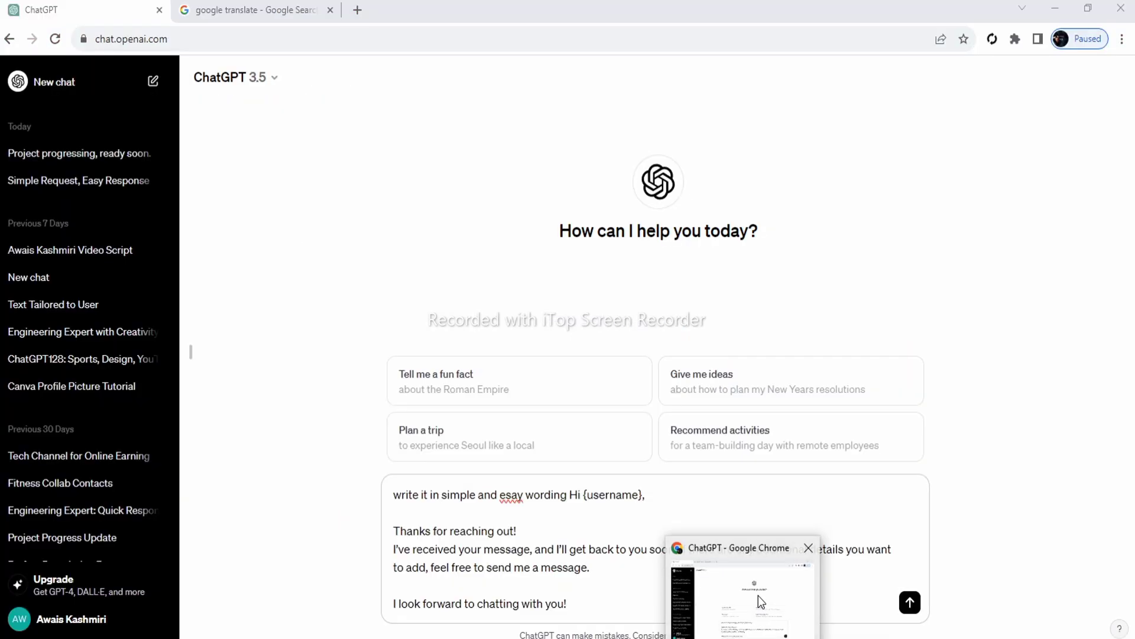
pyautogui.click(793, 588)
pyautogui.click(611, 602)
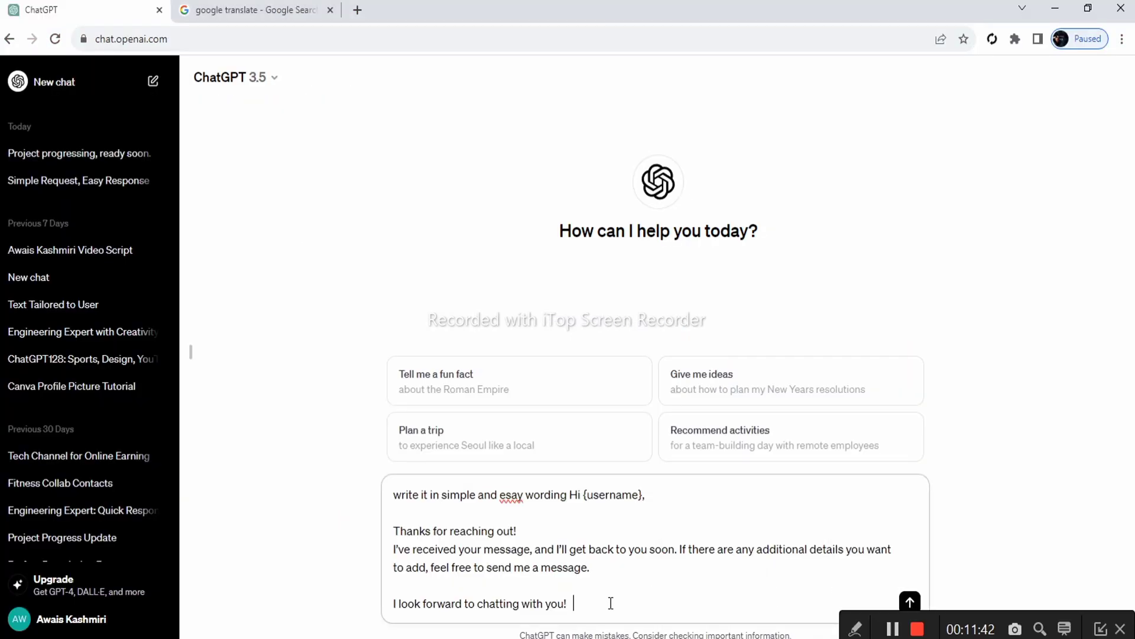
pyautogui.rightClick(611, 603)
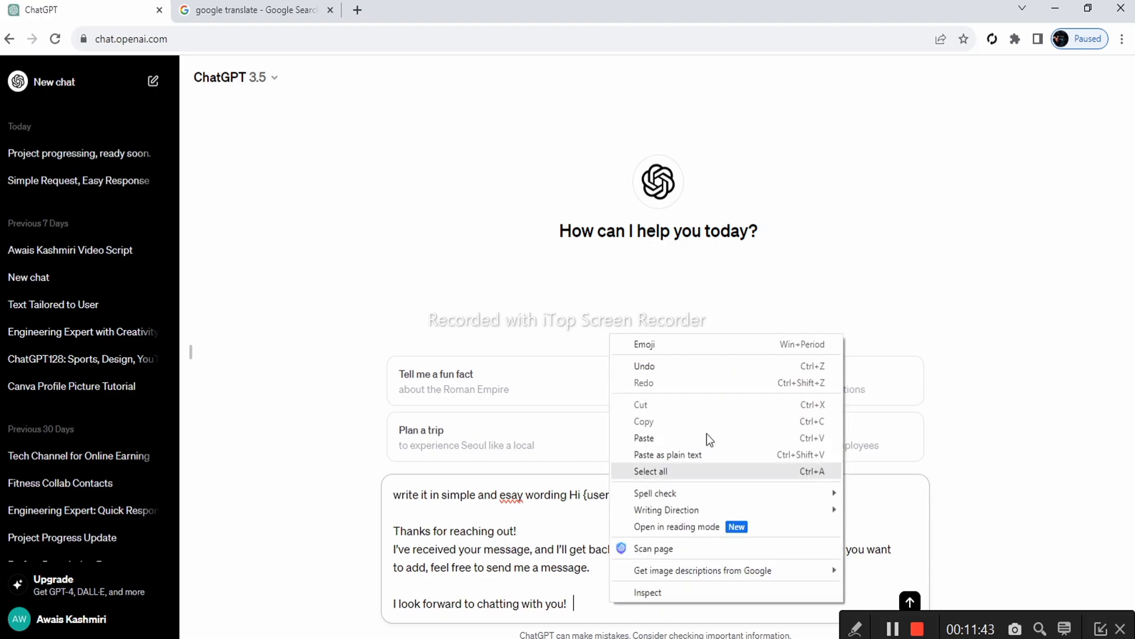
pyautogui.click(676, 440)
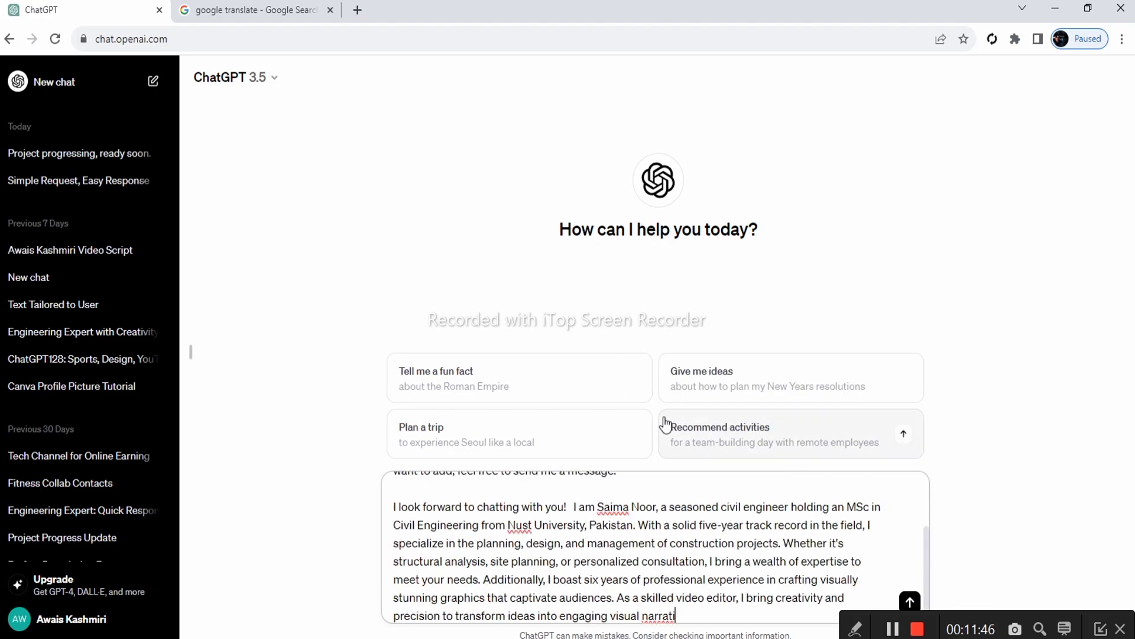
pyautogui.click(909, 601)
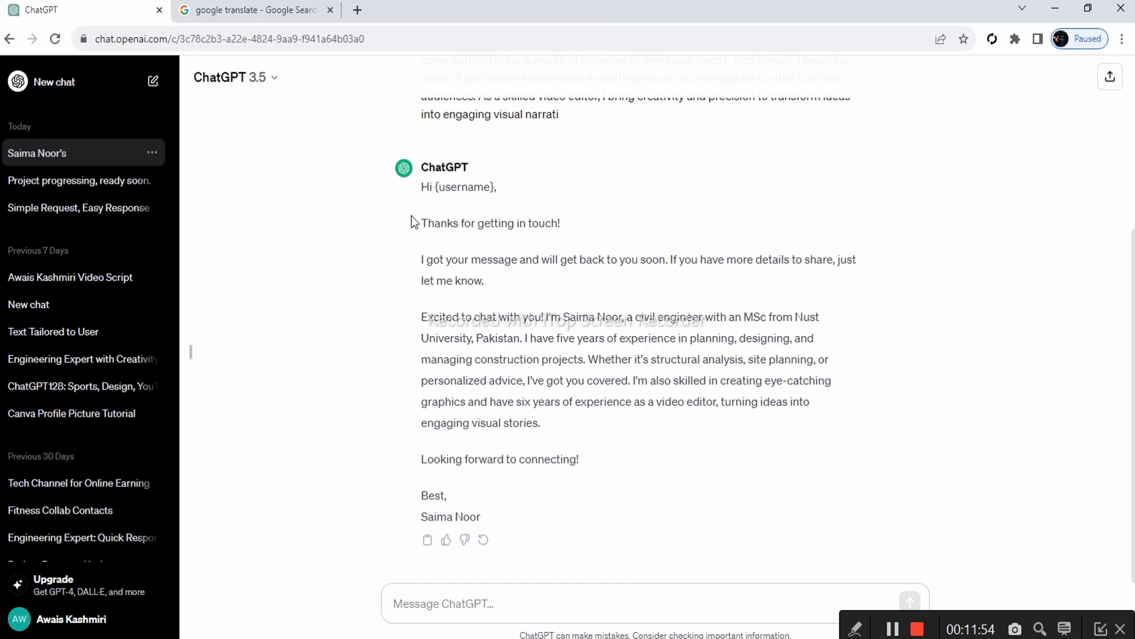
# - Copy ChatGPT's reworded reply from "Hi {username}," through "Best,"
pyautogui.moveTo(413, 220); pyautogui.dragTo(788, 402)
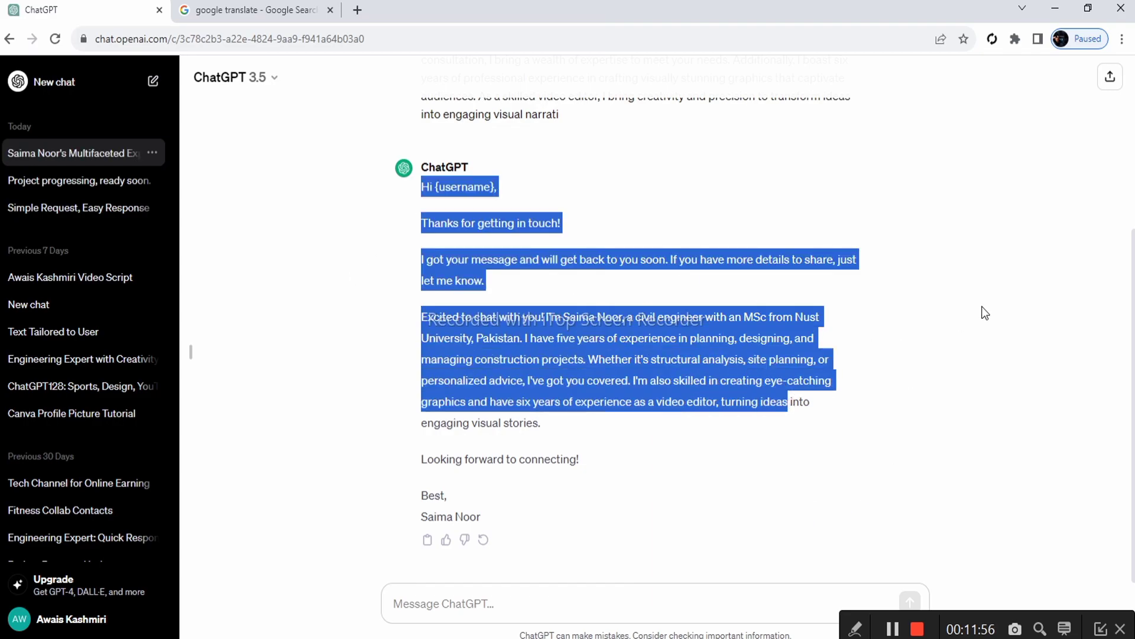
pyautogui.click(964, 262)
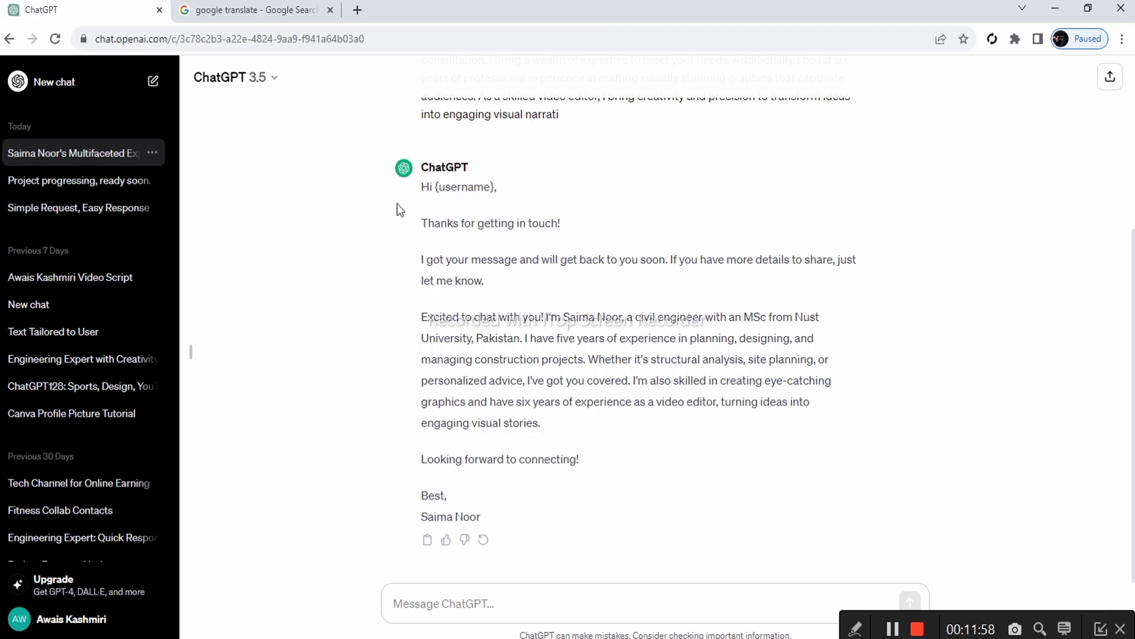
pyautogui.moveTo(414, 190); pyautogui.dragTo(790, 480)
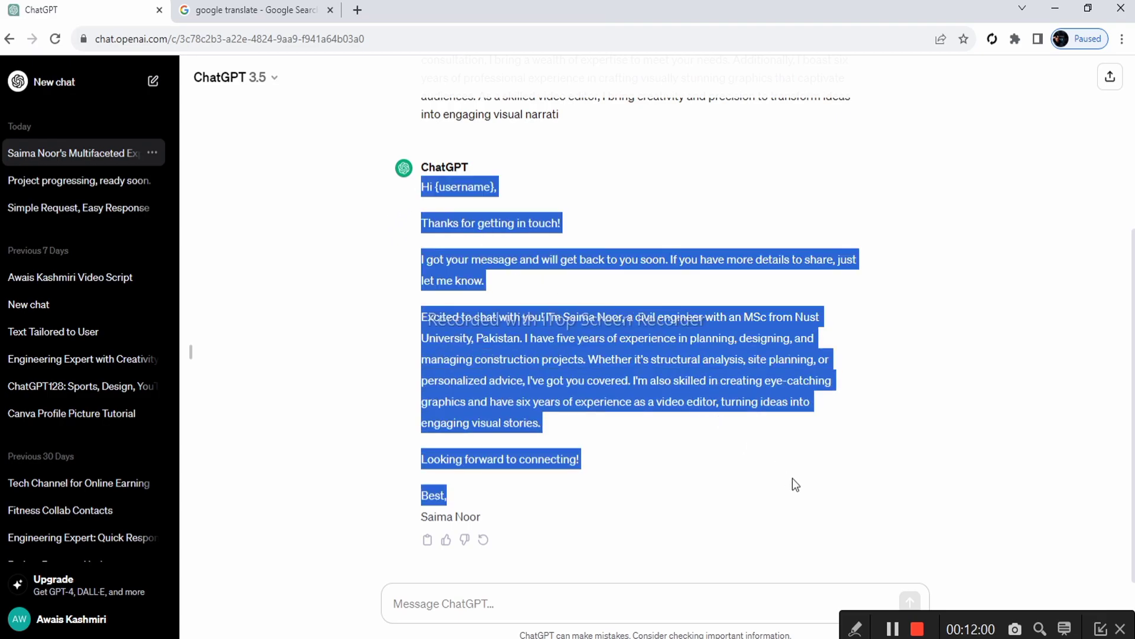
pyautogui.rightClick(534, 315)
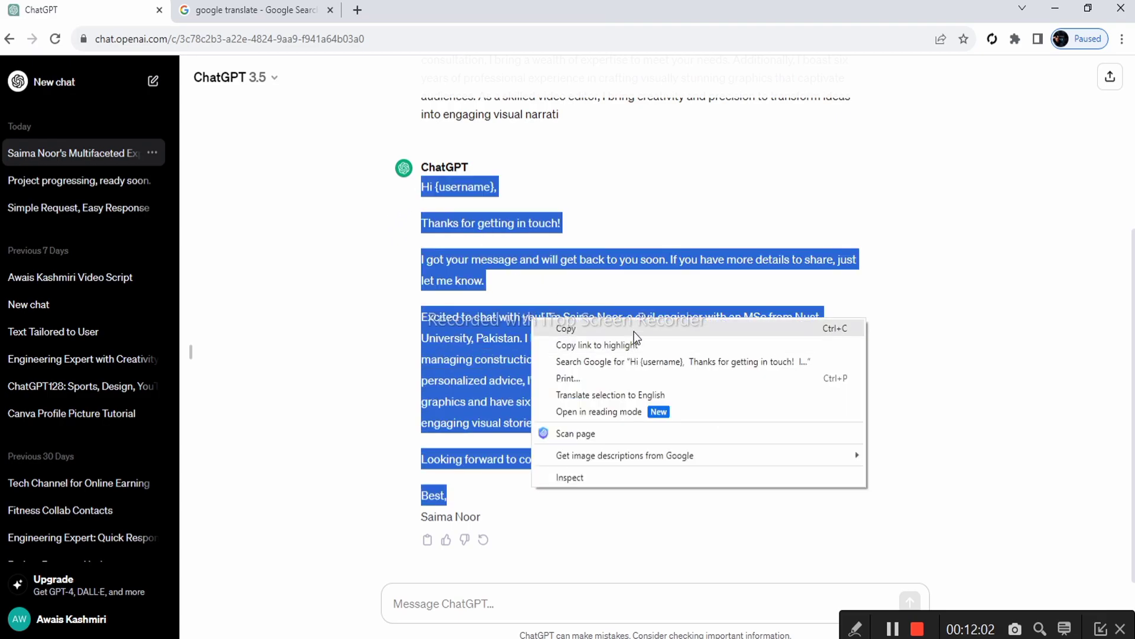
pyautogui.click(634, 327)
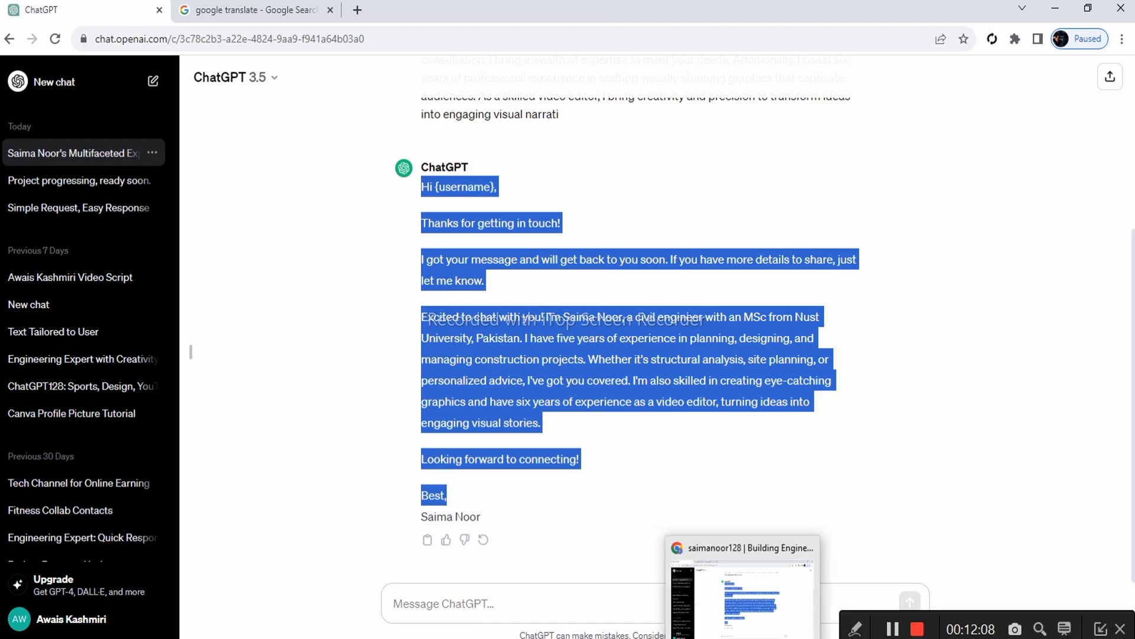
# - Switch to the Fiverr browser window and close the Auto Reply help article
pyautogui.moveTo(707, 638)
pyautogui.click(669, 597)
pyautogui.scroll(3, 452, 464)
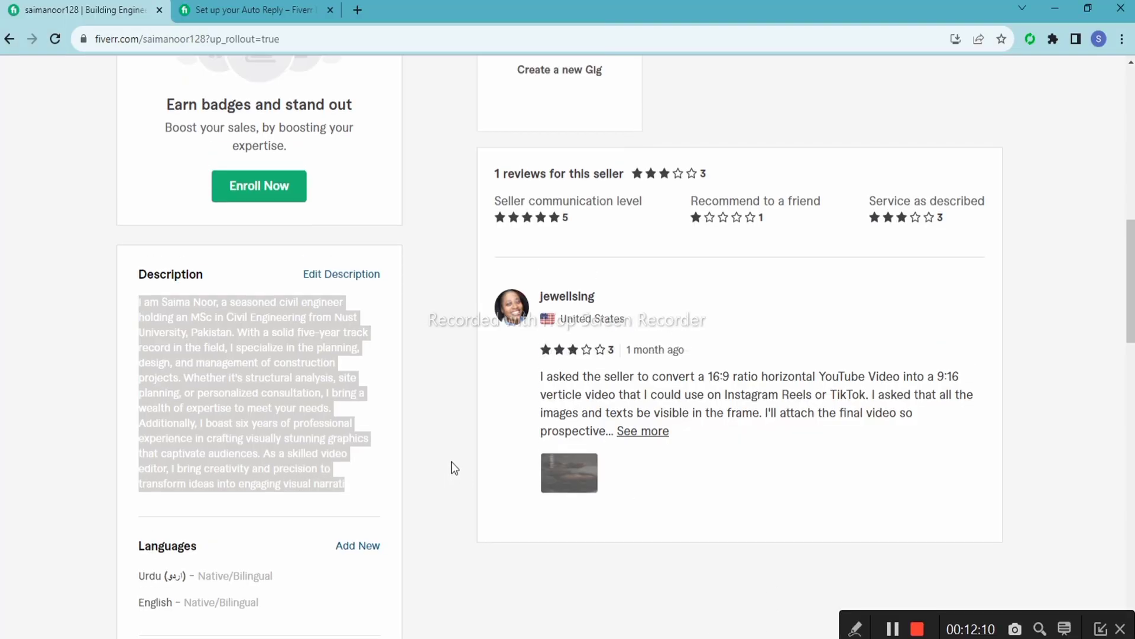
pyautogui.scroll(5, 531, 294)
pyautogui.click(264, 7)
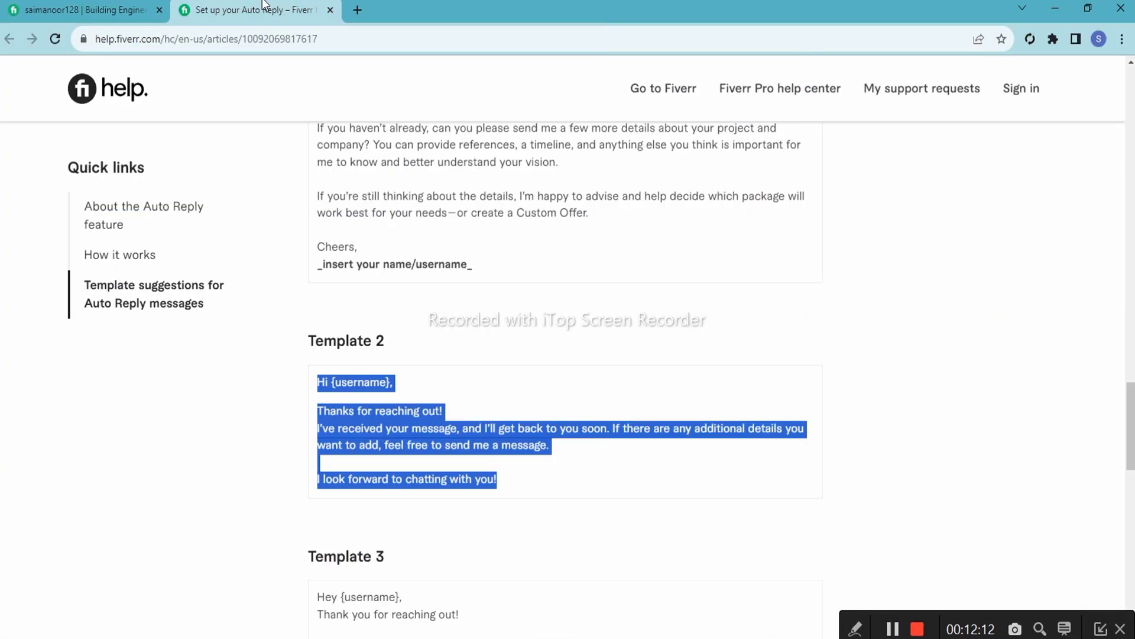
pyautogui.click(649, 379)
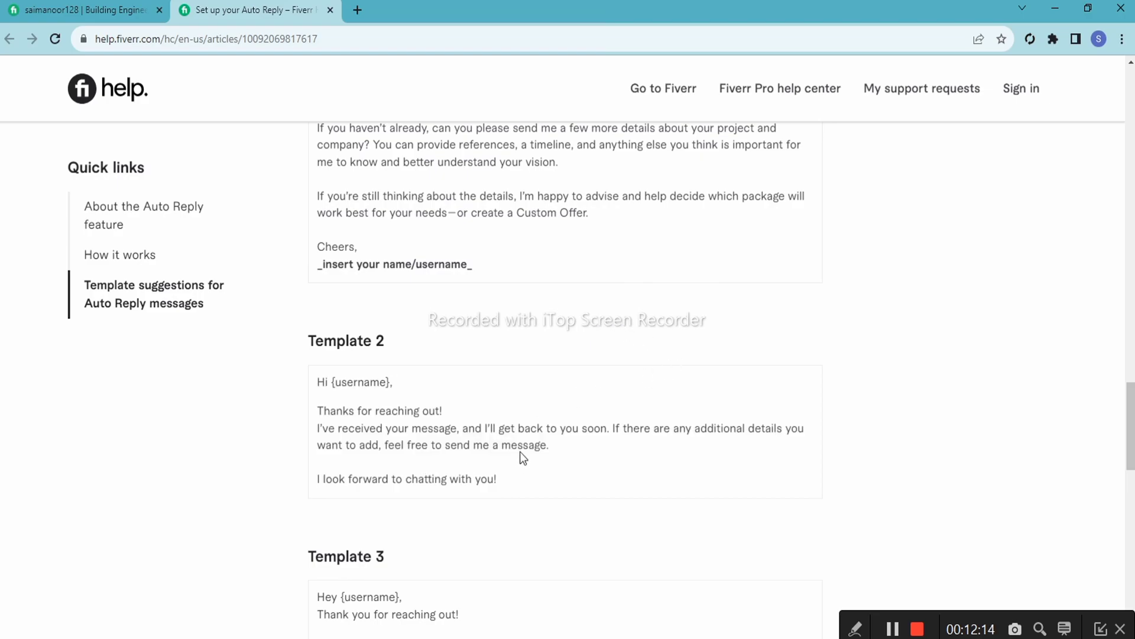
pyautogui.scroll(5, 520, 414)
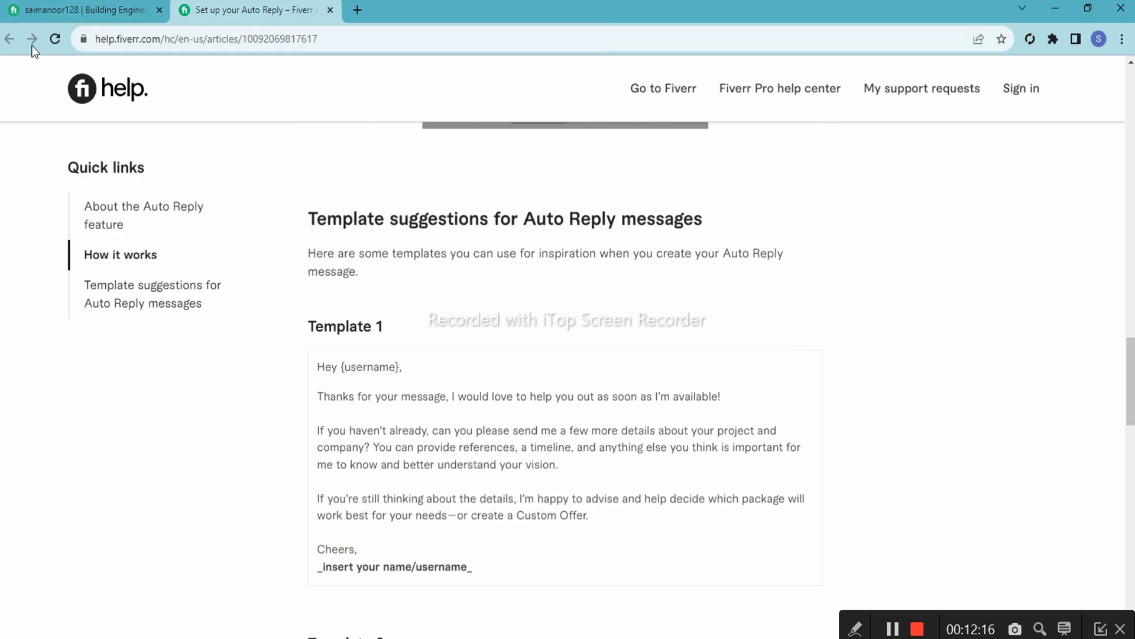
pyautogui.click(329, 10)
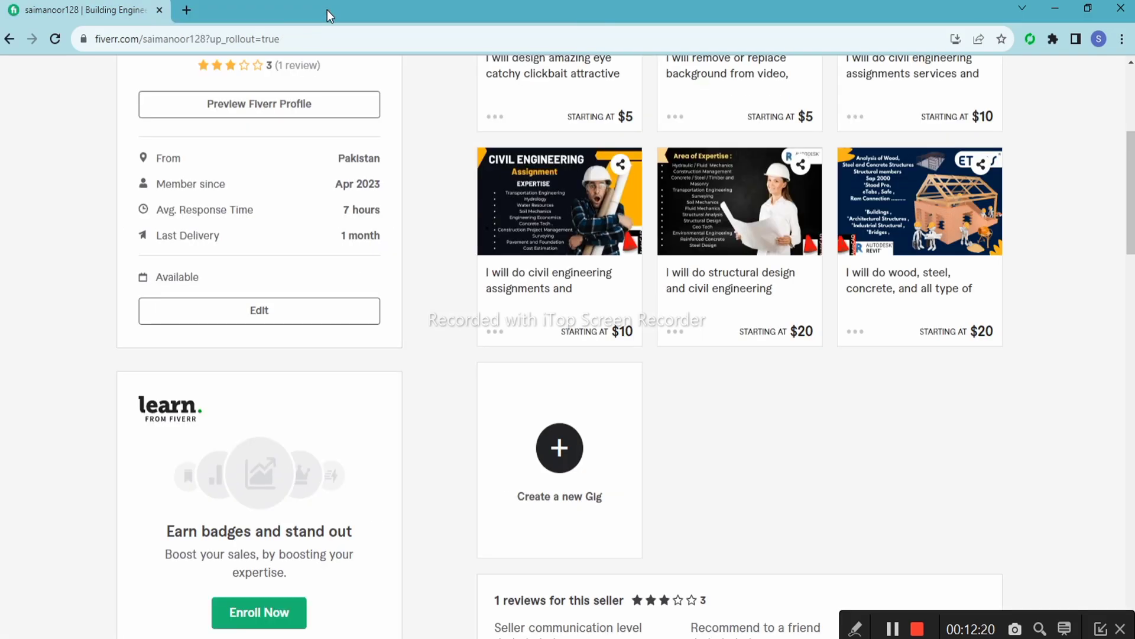
# - Open the most recent buyer conversation from the Fiverr messages and bring up the auto reply settings
pyautogui.scroll(5, 553, 451)
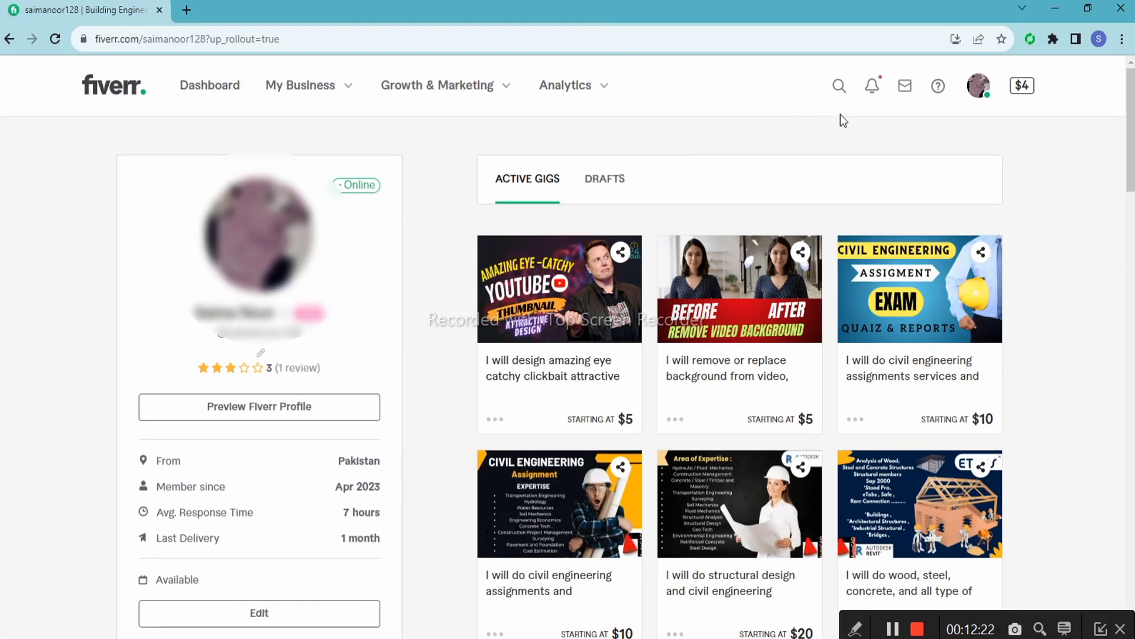
pyautogui.click(904, 86)
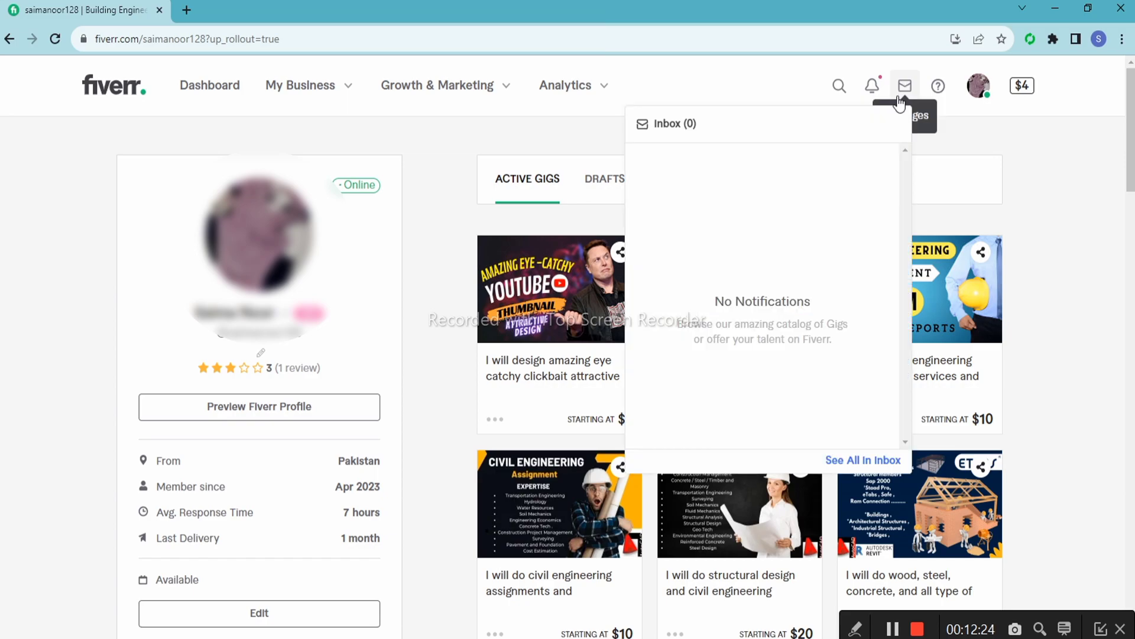
pyautogui.click(736, 182)
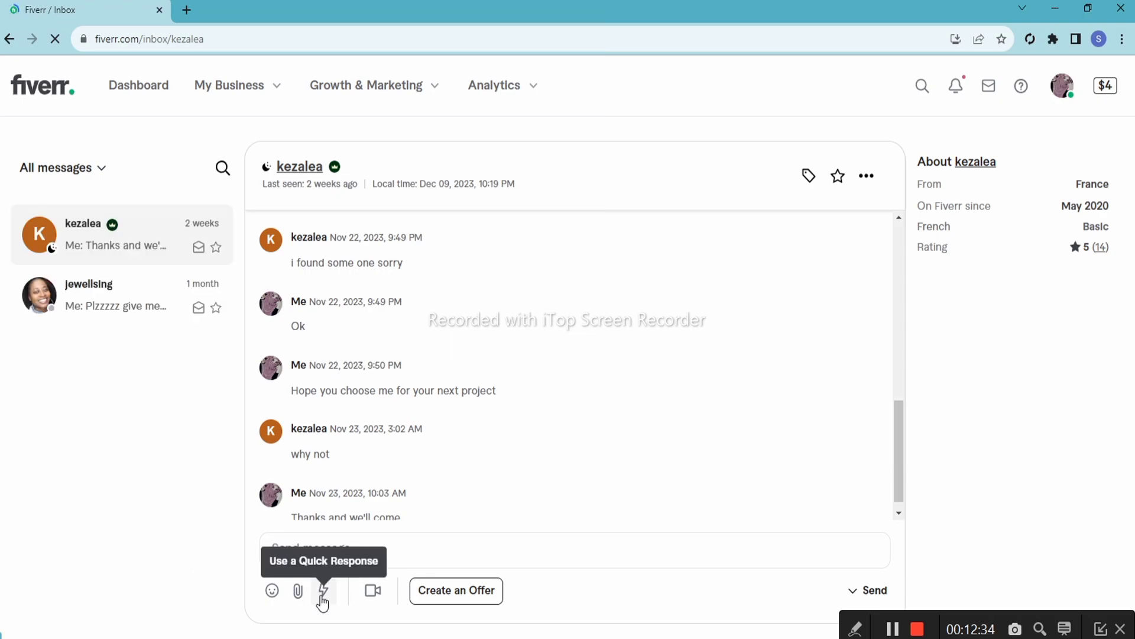
pyautogui.click(321, 594)
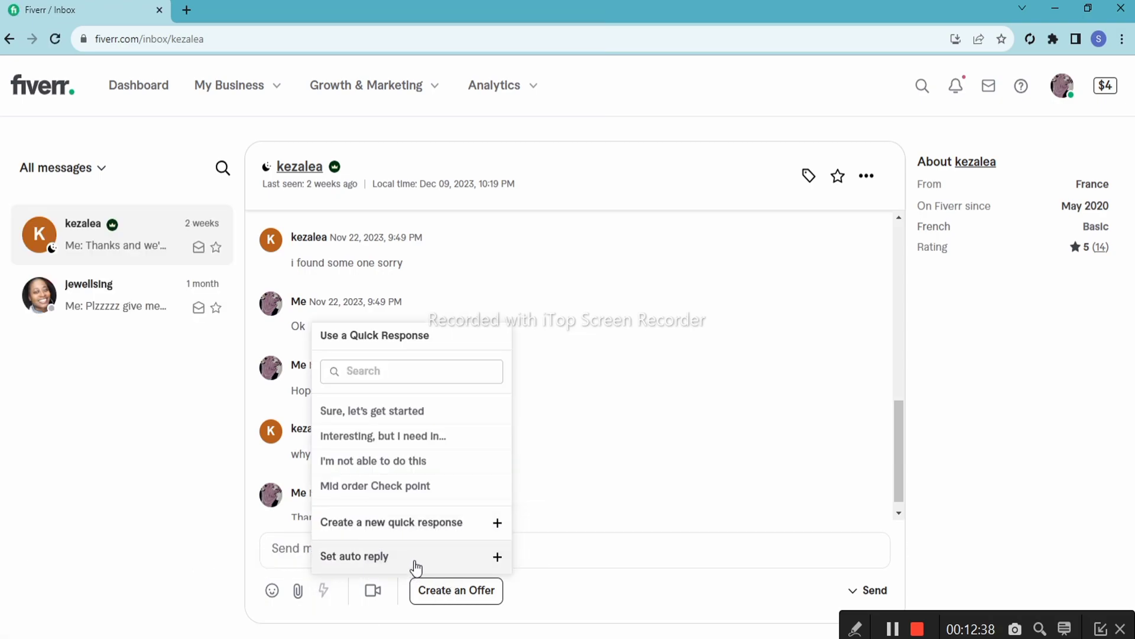
pyautogui.click(415, 561)
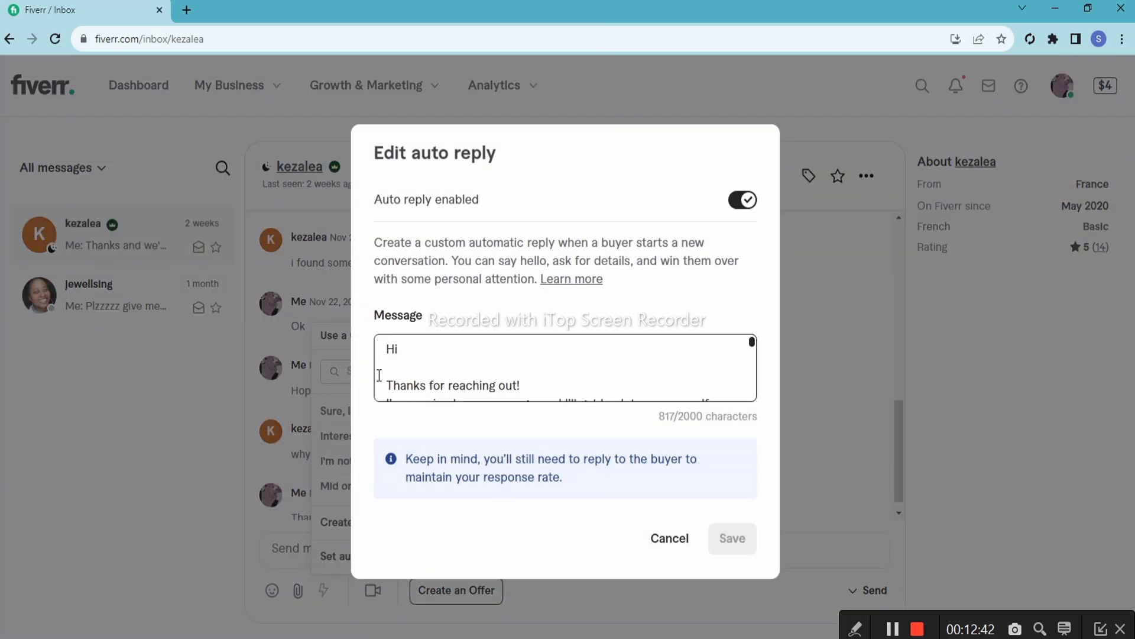
# - Read through the existing auto reply message, including the profile description part, and close the settings without saving
pyautogui.scroll(-5, 526, 359)
pyautogui.scroll(5, 525, 355)
pyautogui.scroll(-3, 492, 361)
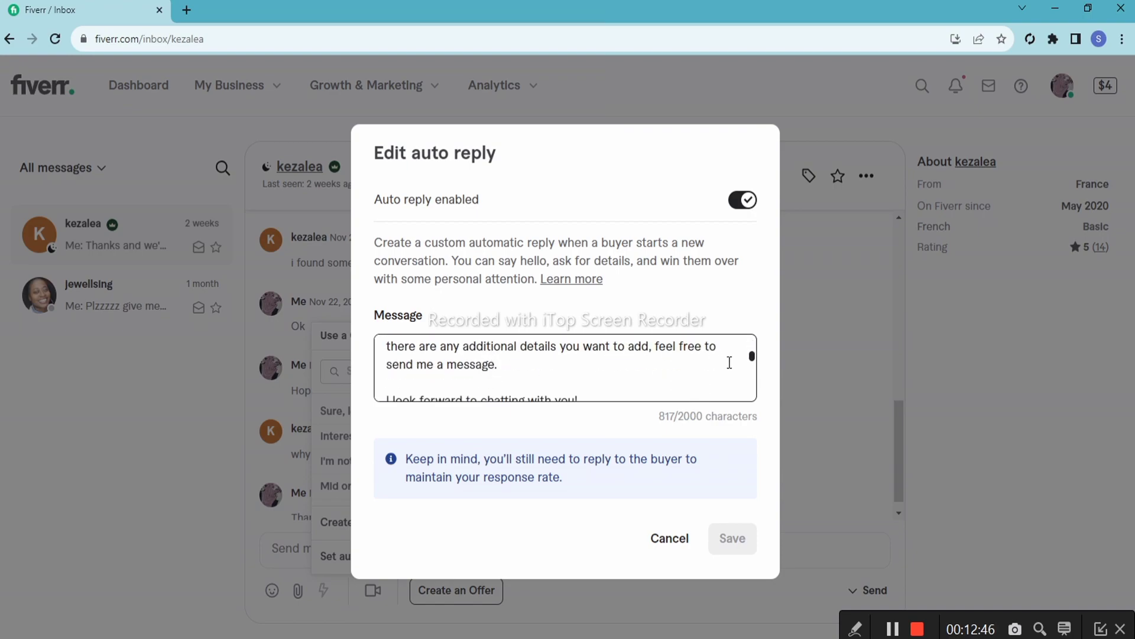
pyautogui.moveTo(754, 361)
pyautogui.mouseDown()
pyautogui.moveTo(758, 348)
pyautogui.moveTo(765, 368)
pyautogui.mouseUp()
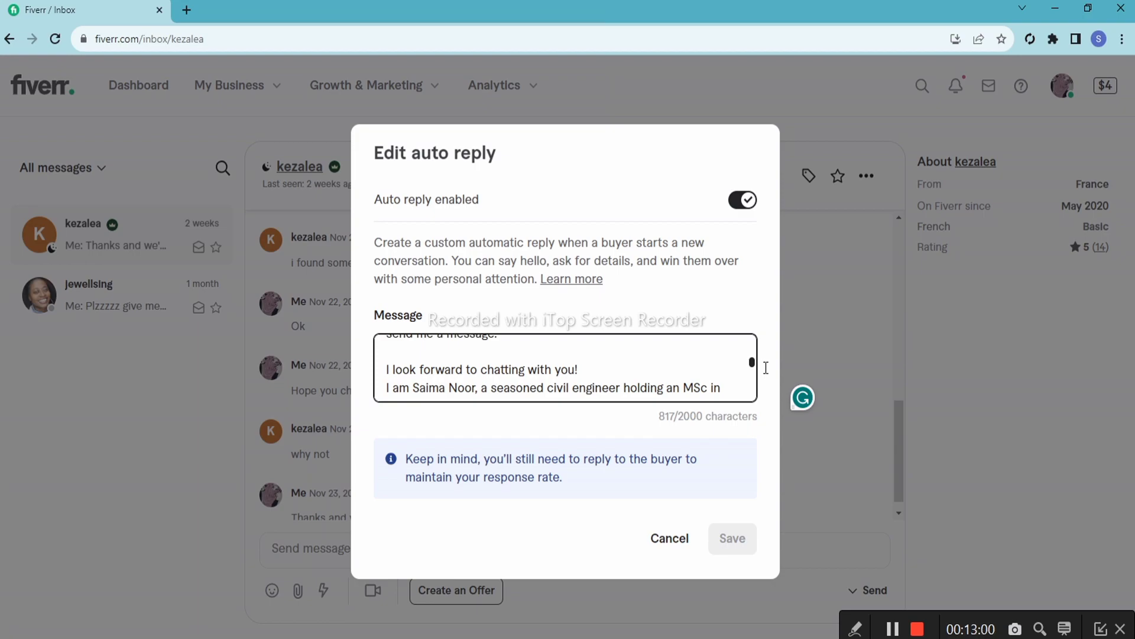
pyautogui.moveTo(765, 367)
pyautogui.mouseDown()
pyautogui.moveTo(772, 402)
pyautogui.moveTo(768, 385)
pyautogui.mouseUp()
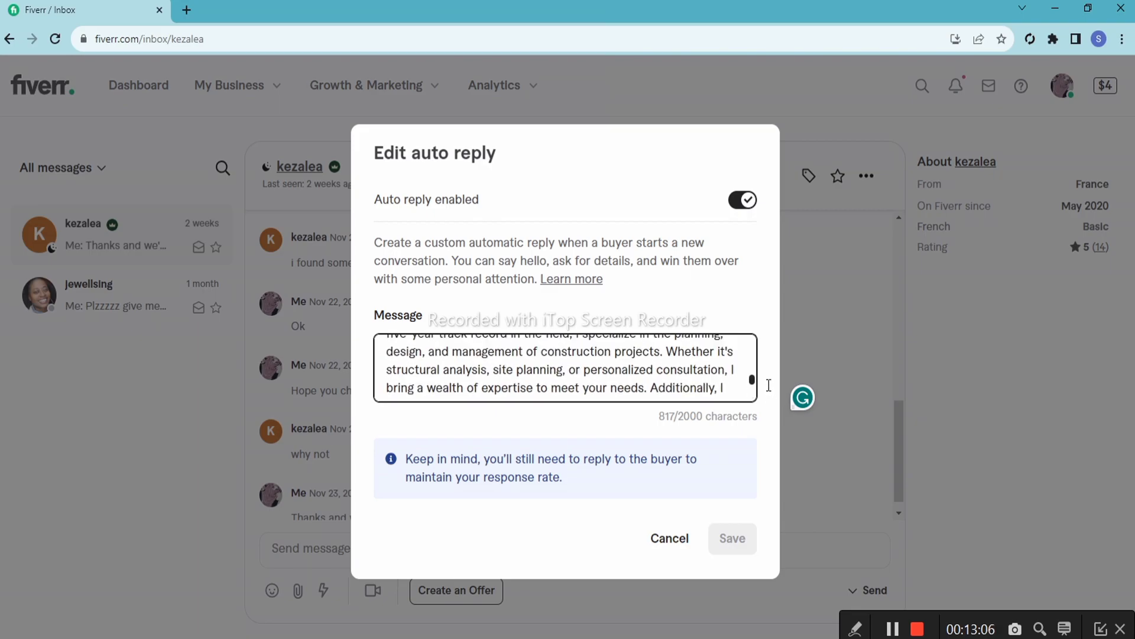
pyautogui.click(675, 545)
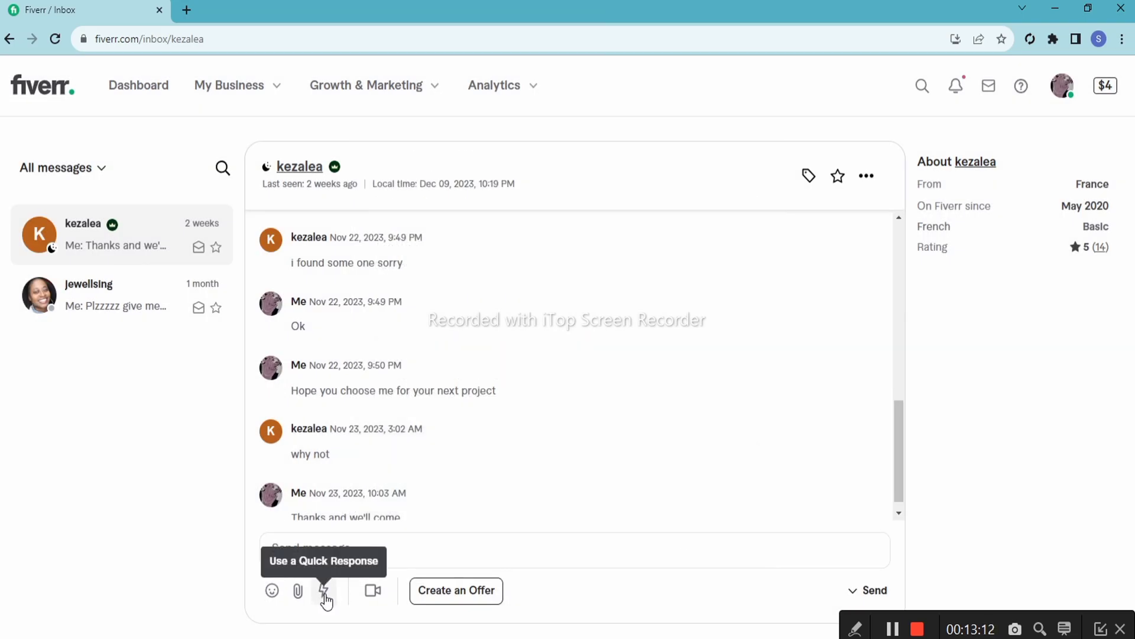
# - Open the "Mid order Check point" quick response for editing and save it
pyautogui.click(325, 592)
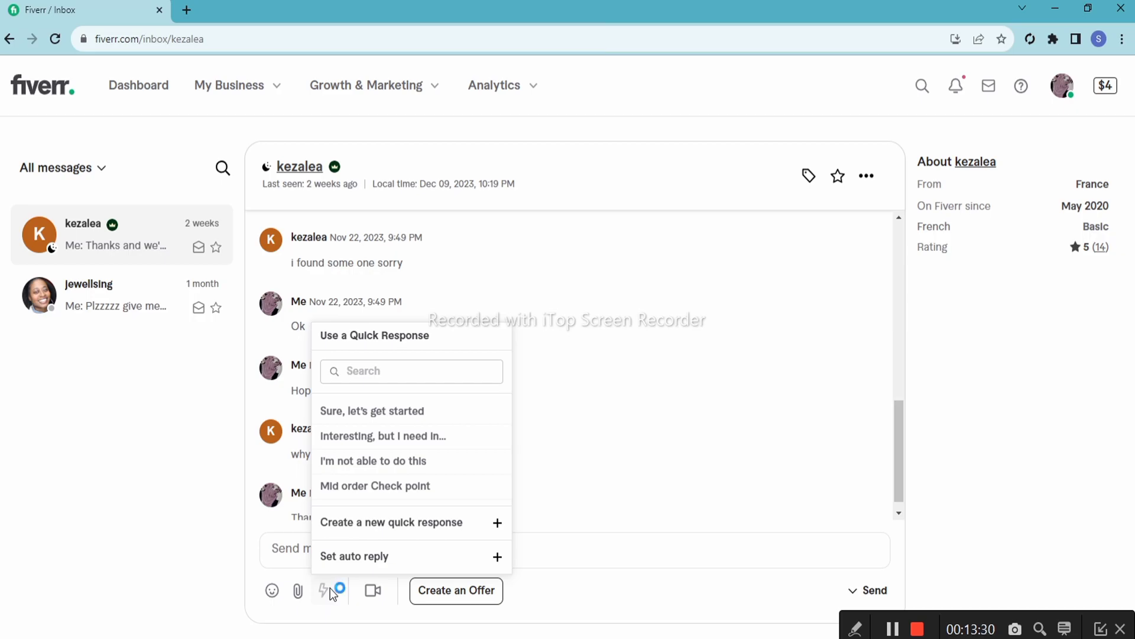
pyautogui.moveTo(409, 497)
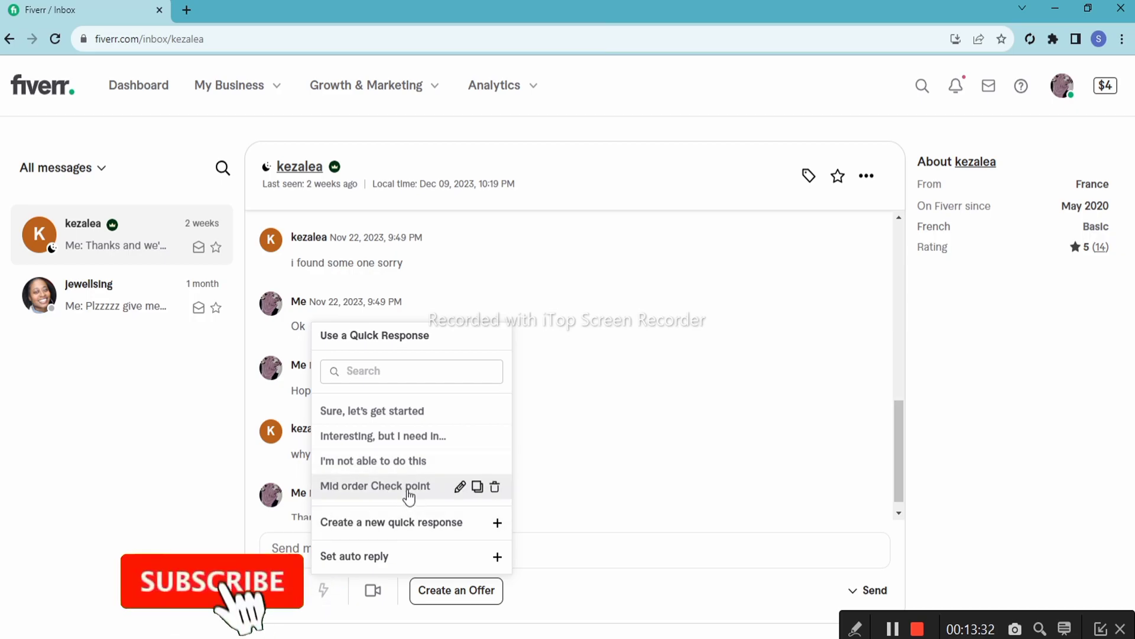
pyautogui.click(460, 487)
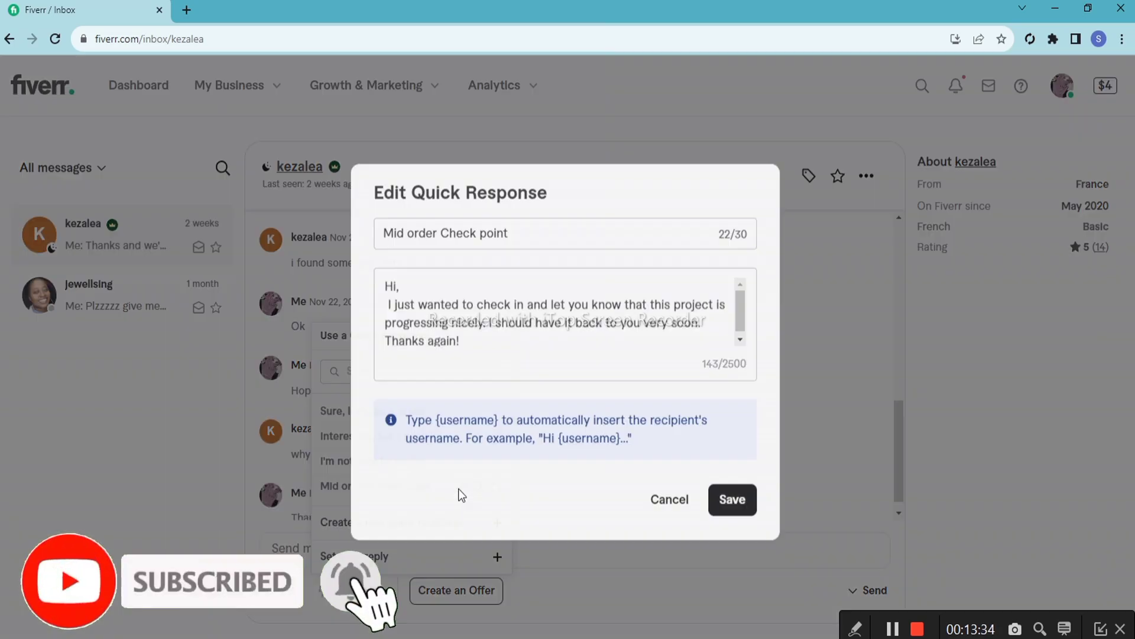
pyautogui.click(397, 242)
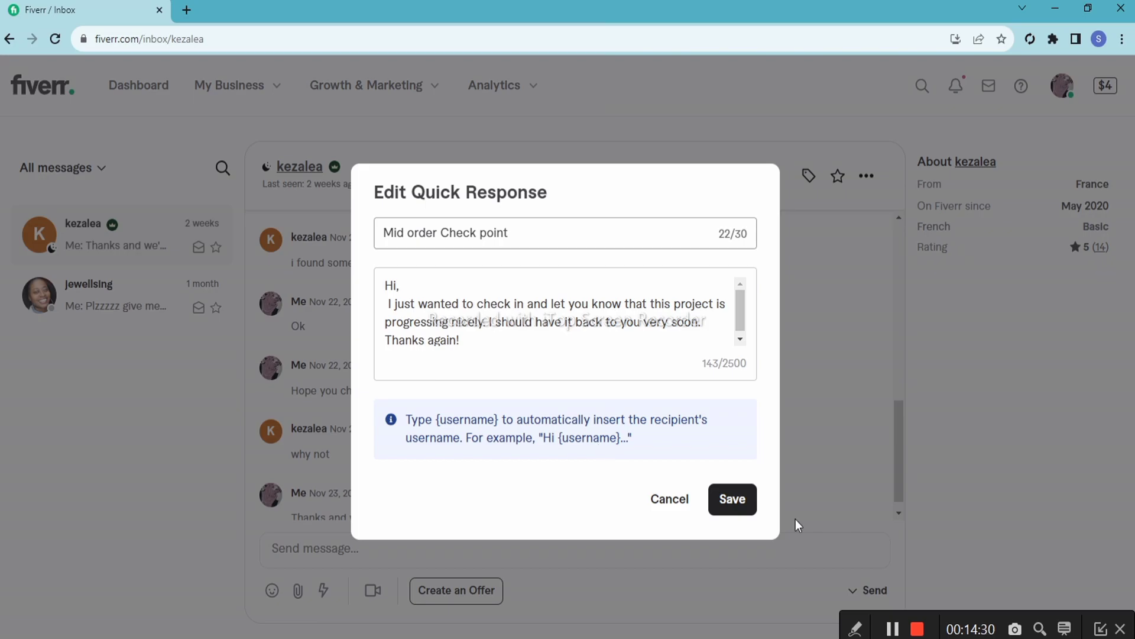
pyautogui.click(731, 502)
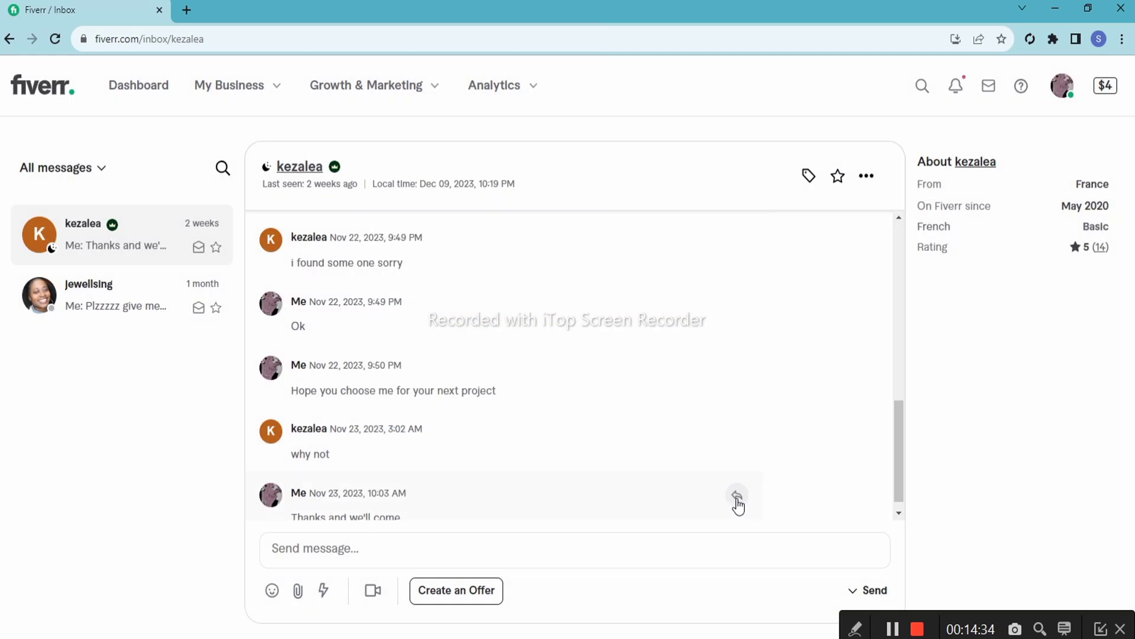
# - Bring up the quick response list in the conversation, switch to ChatGPT and start a new chat
pyautogui.click(333, 602)
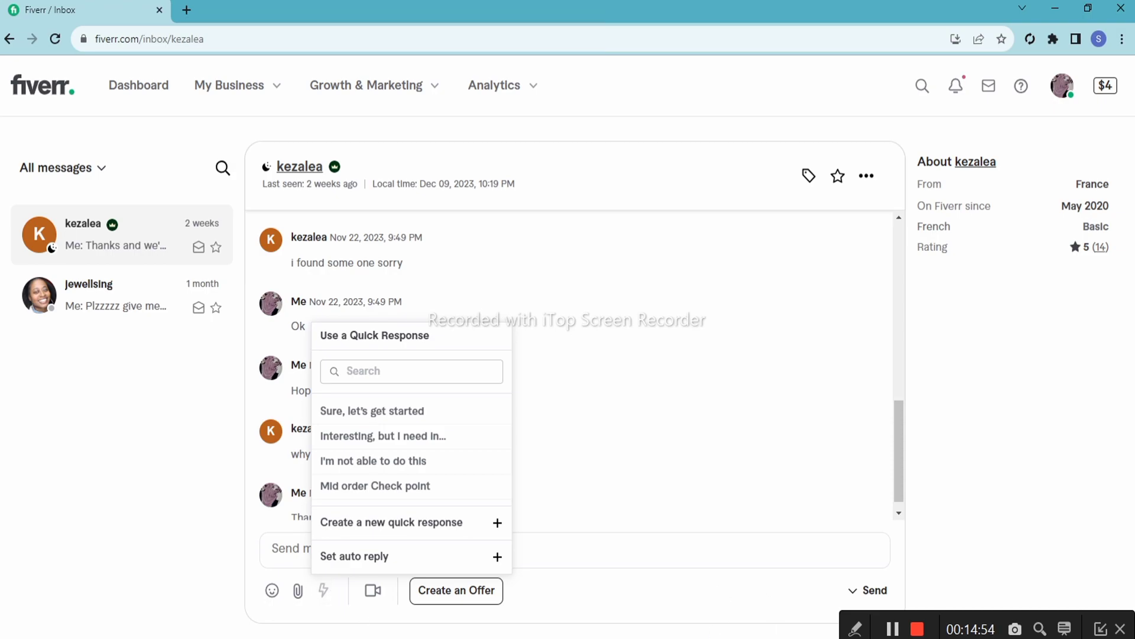
pyautogui.click(707, 638)
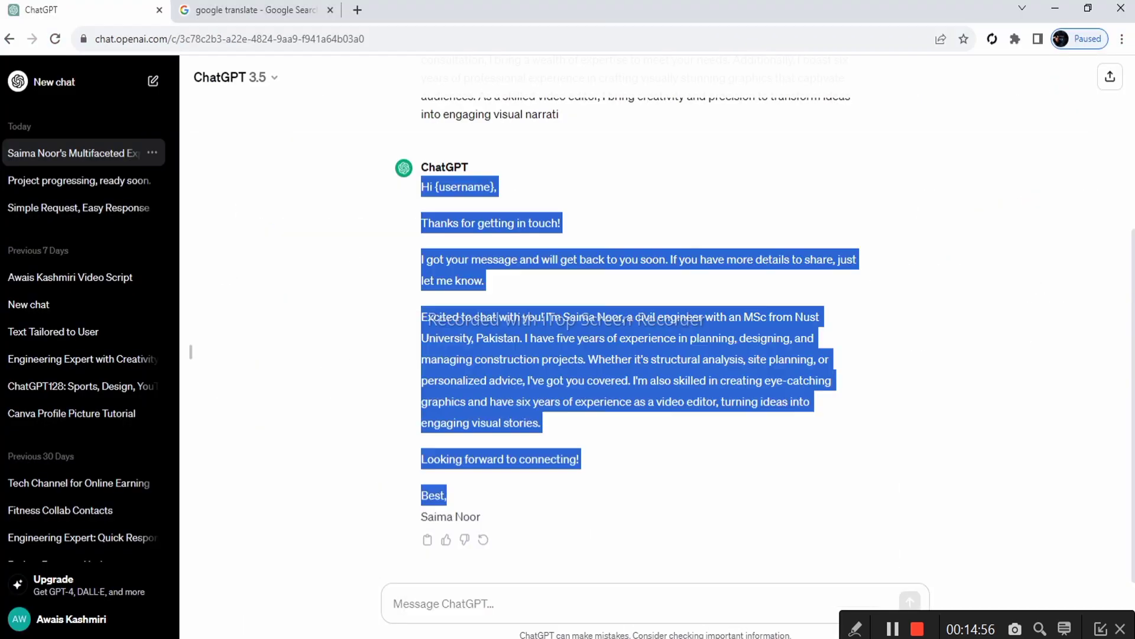
pyautogui.click(153, 81)
pyautogui.click(474, 599)
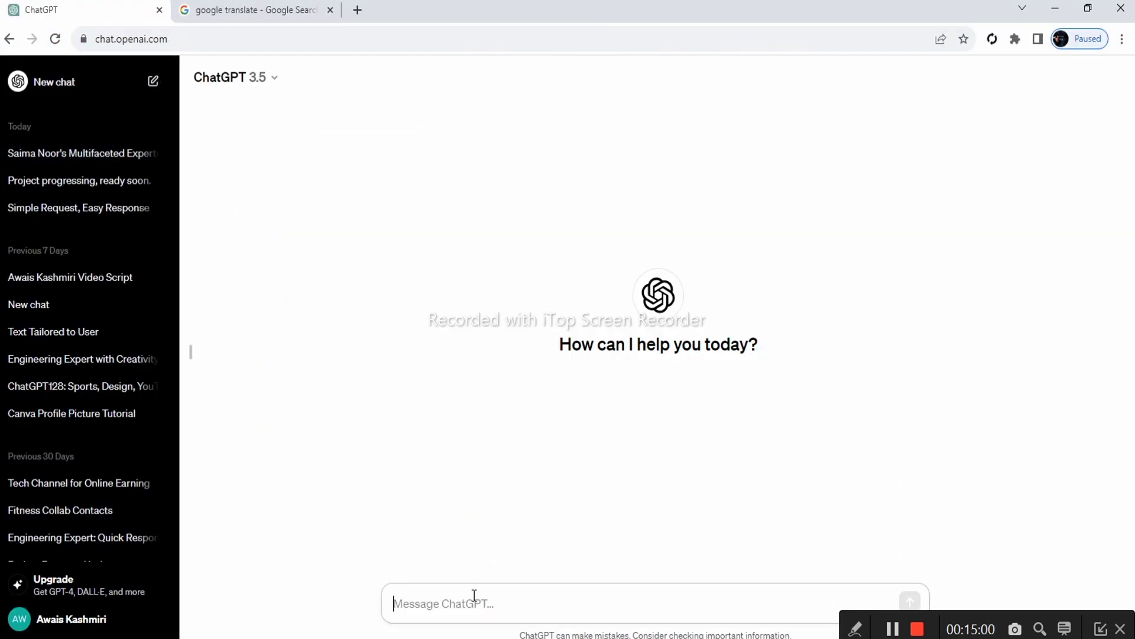
# - Copy the English translation about pitching a project to a client from Google Translate and paste it into the new ChatGPT prompt
pyautogui.click(229, 9)
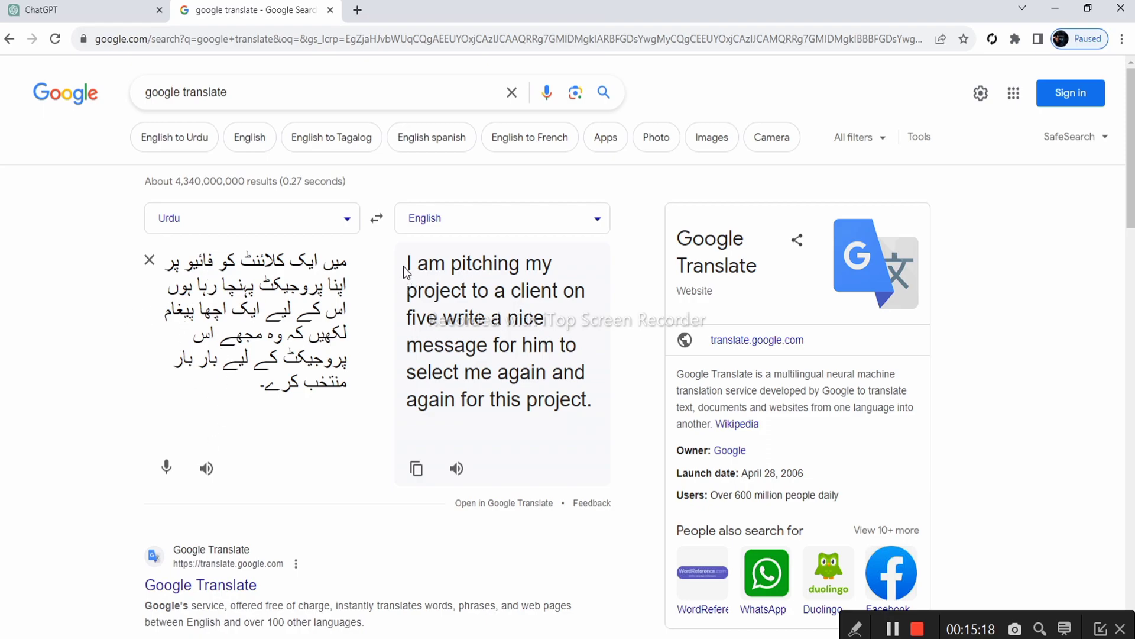
pyautogui.click(416, 473)
pyautogui.click(94, 10)
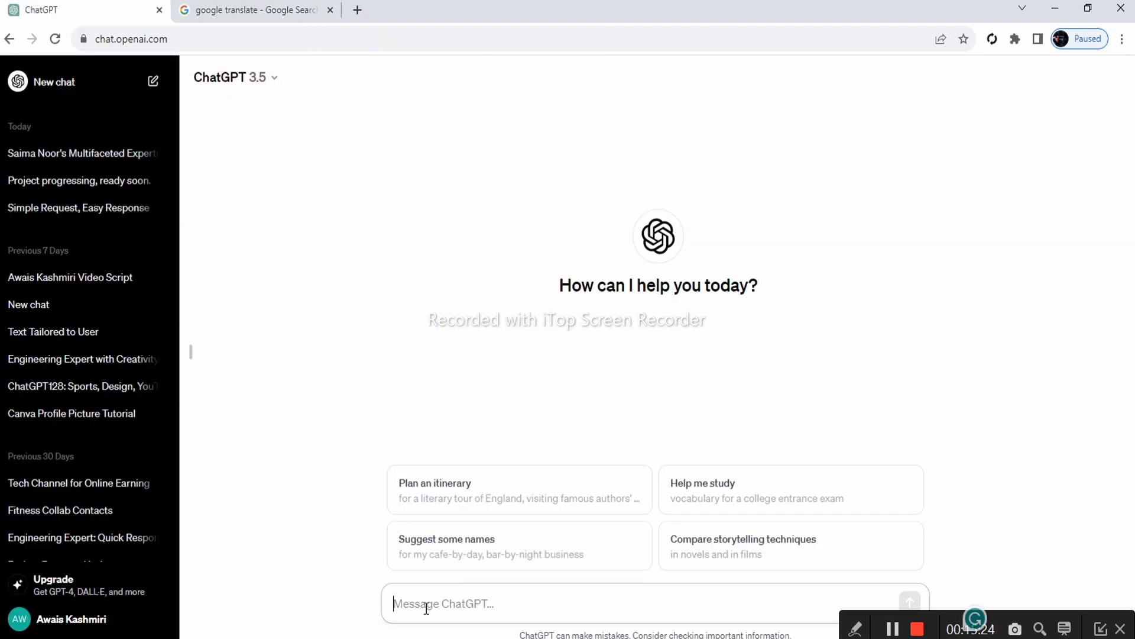
pyautogui.rightClick(427, 608)
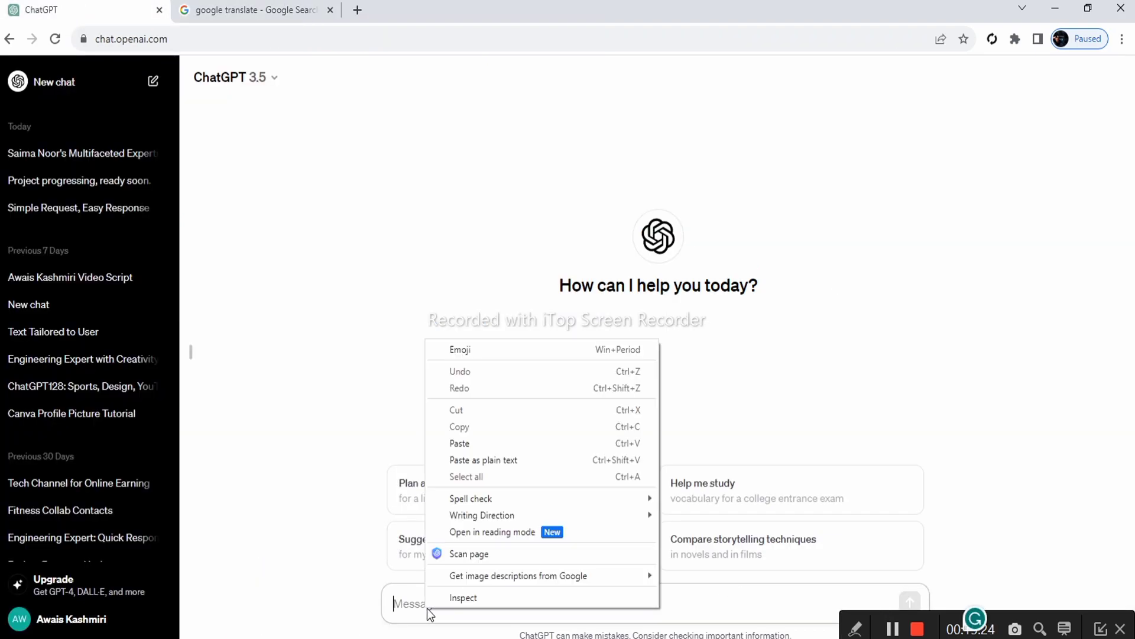
pyautogui.click(498, 447)
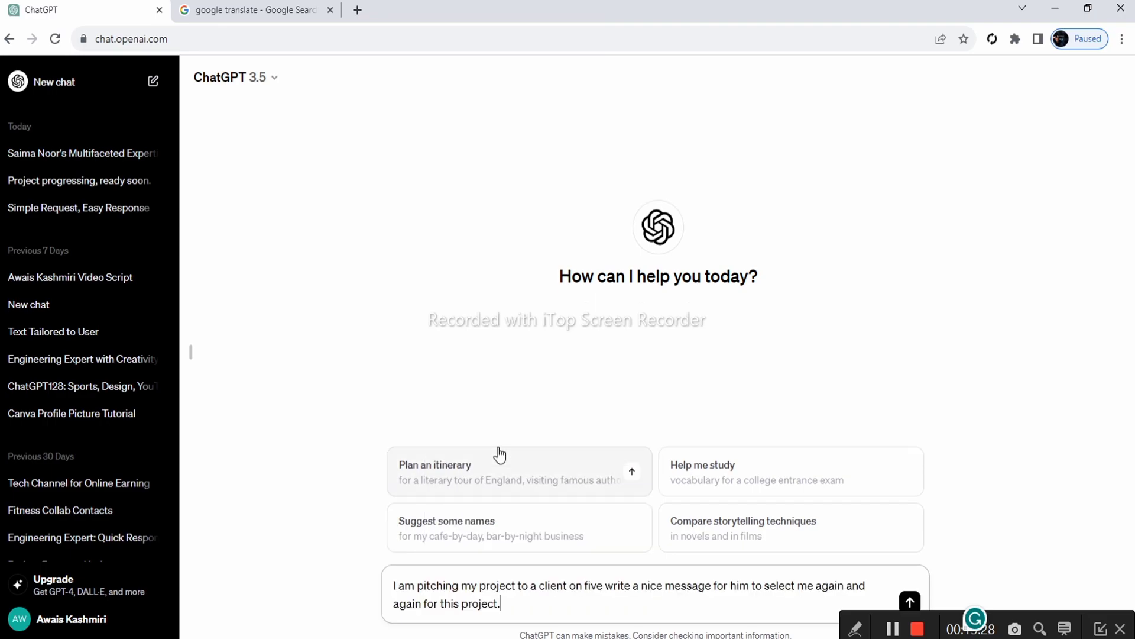
# - Add "write 3 sentences" to the end of the prompt and send it to ChatGPT
pyautogui.write('write')
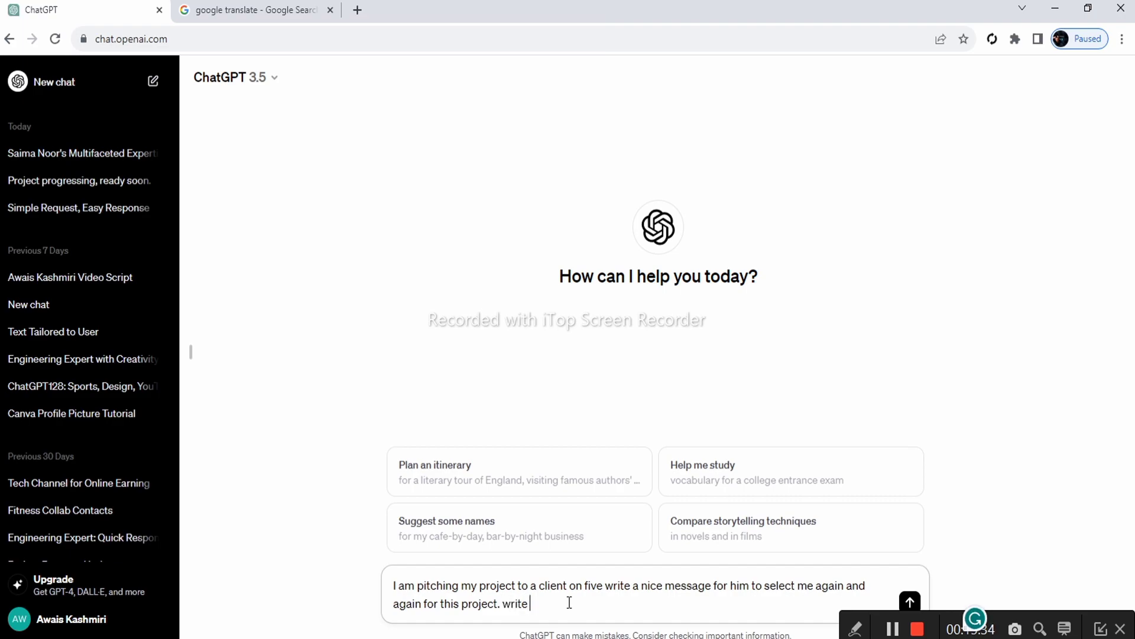
pyautogui.write(' 3 sentences')
pyautogui.moveTo(928, 628); pyautogui.dragTo(981, 551)
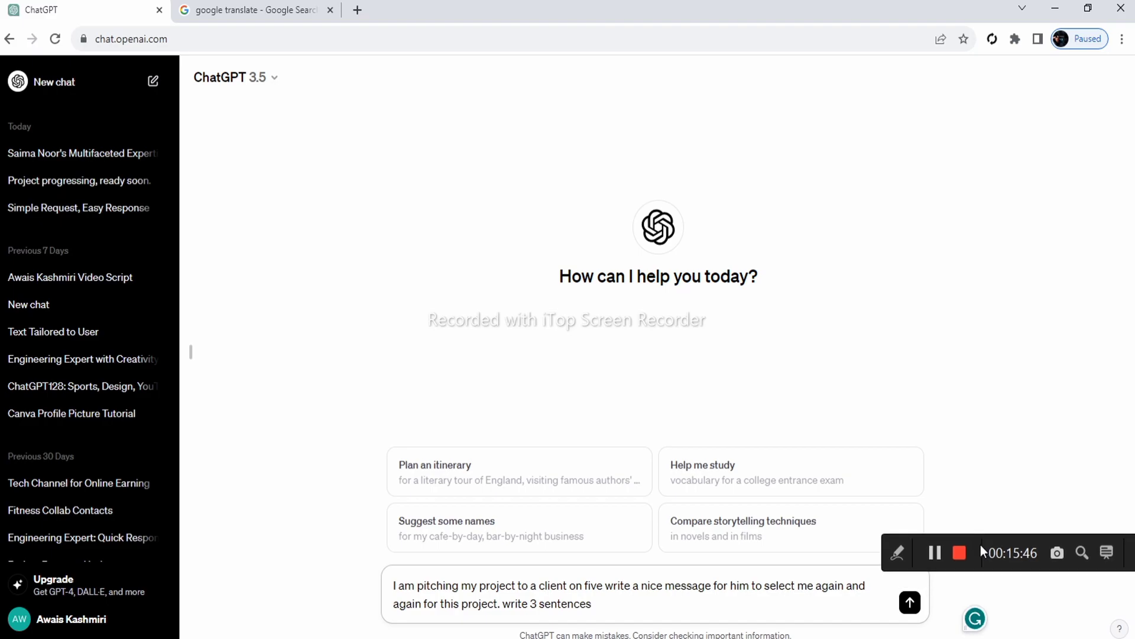
pyautogui.click(914, 604)
pyautogui.moveTo(1001, 552); pyautogui.dragTo(1012, 627)
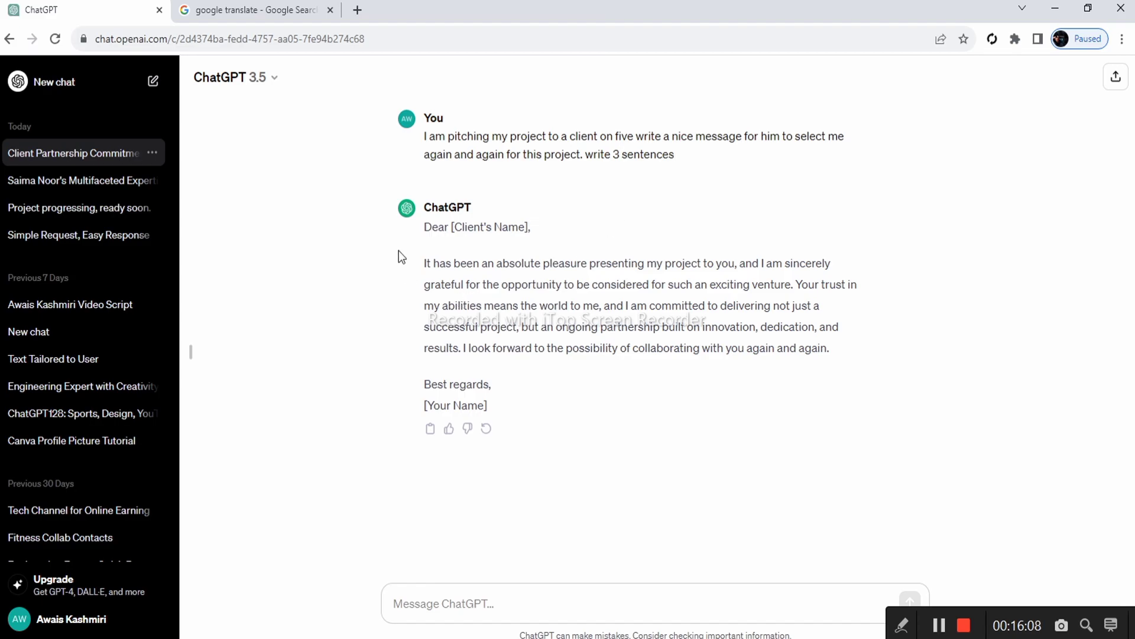
# - Copy ChatGPT's entire client message, from "Dear [Client's Name]," through "[Your Name]"
pyautogui.moveTo(422, 238); pyautogui.dragTo(631, 413)
pyautogui.rightClick(572, 295)
pyautogui.click(607, 306)
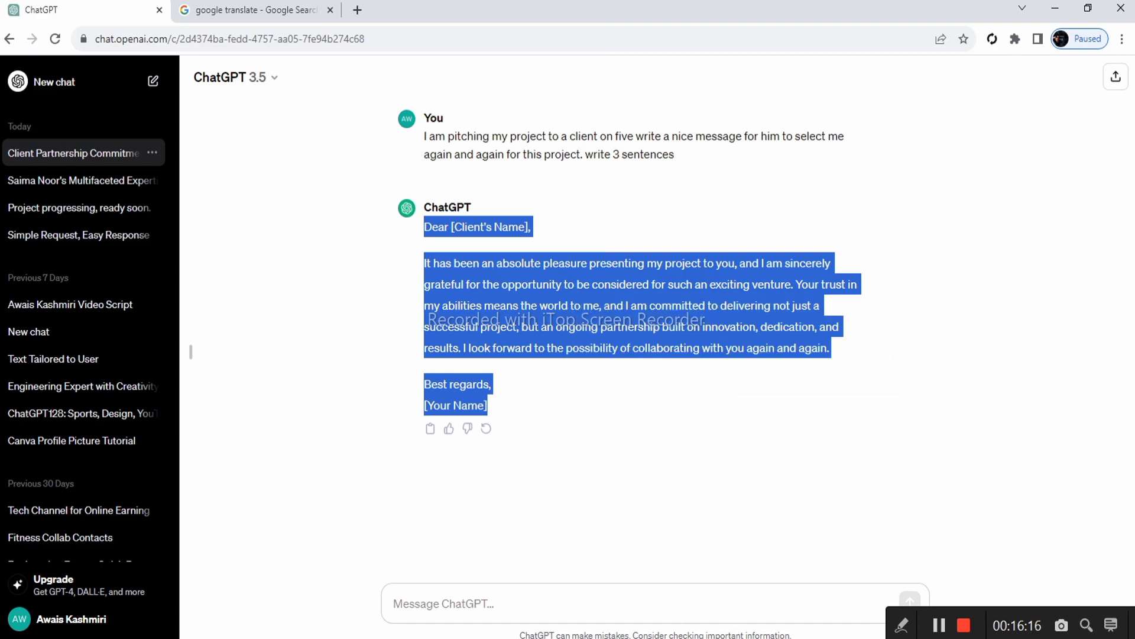
# - Switch to the Fiverr inbox and start a new quick response named "Order delivery message"
pyautogui.moveTo(742, 637)
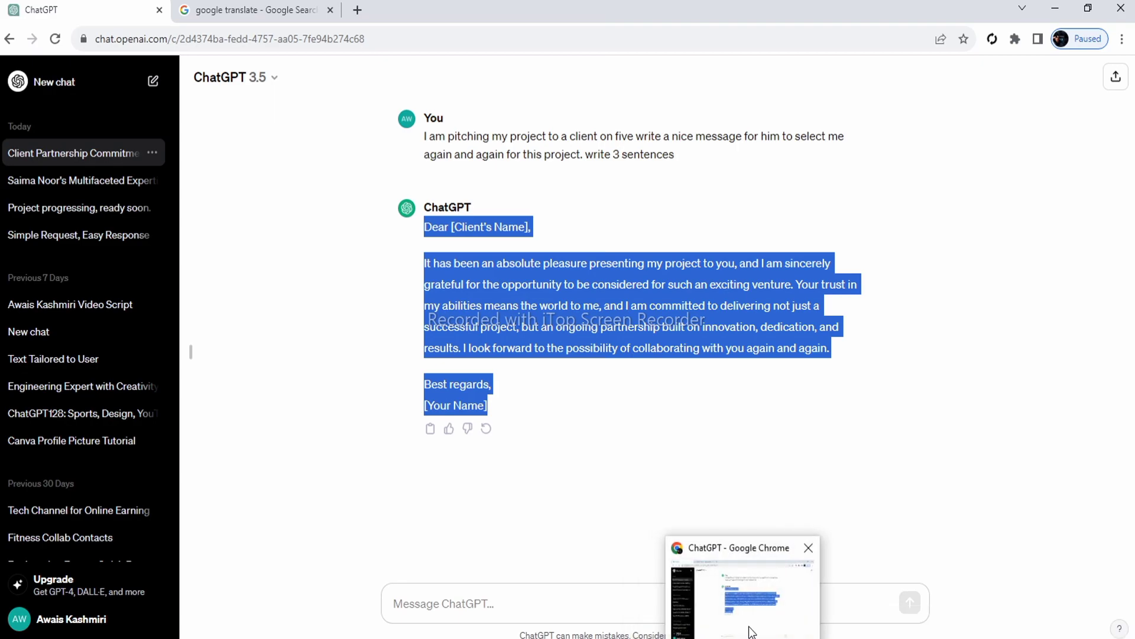
pyautogui.click(695, 607)
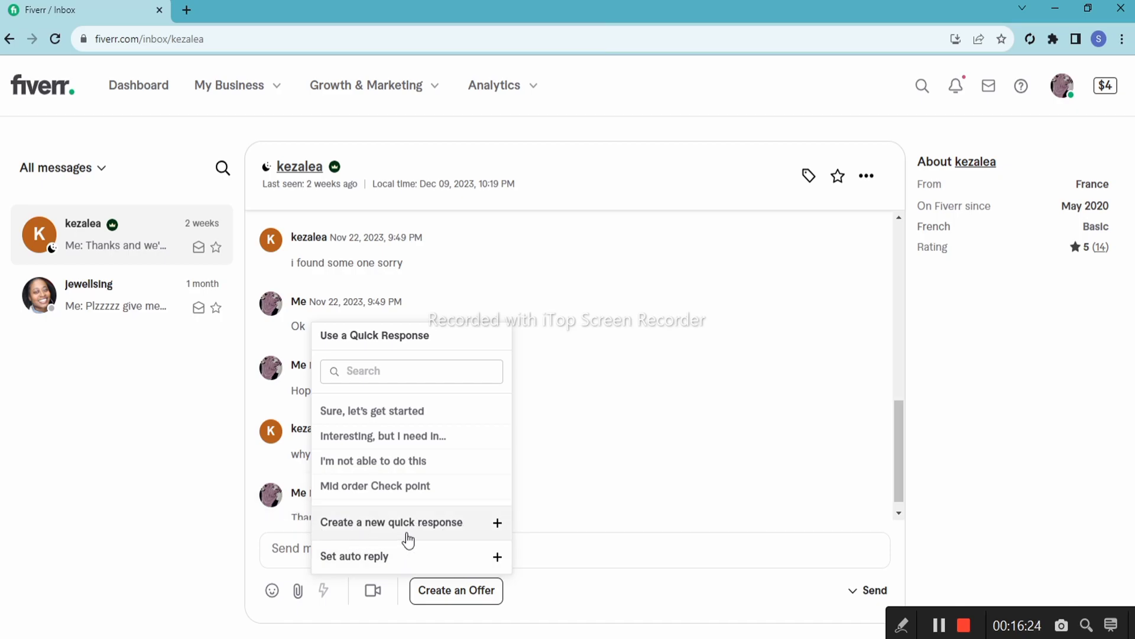
pyautogui.click(497, 523)
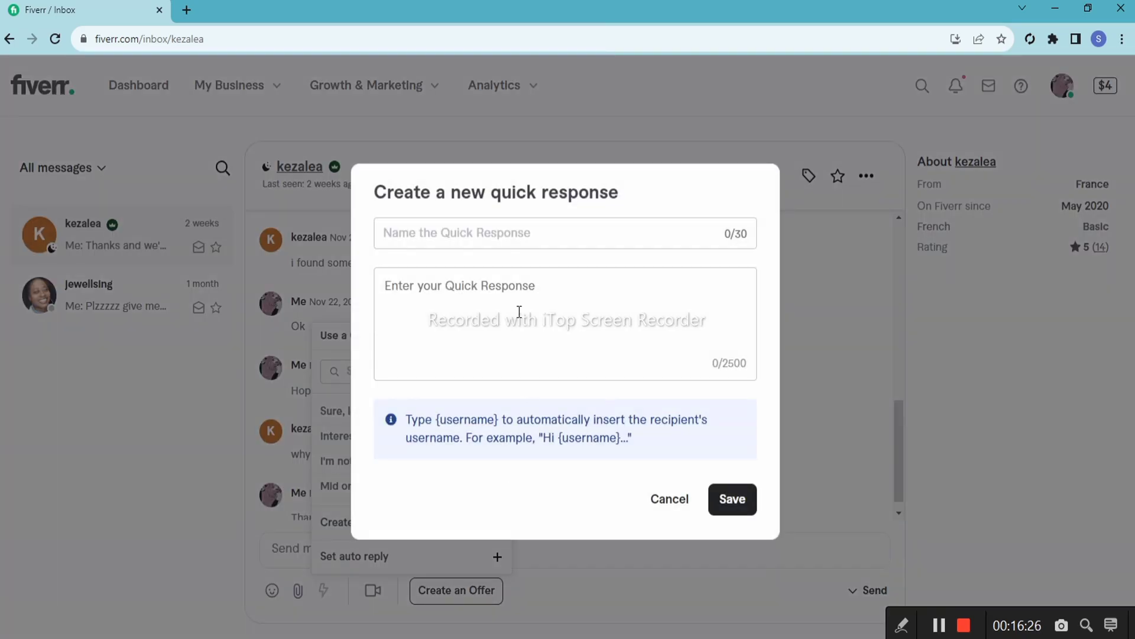
pyautogui.click(507, 238)
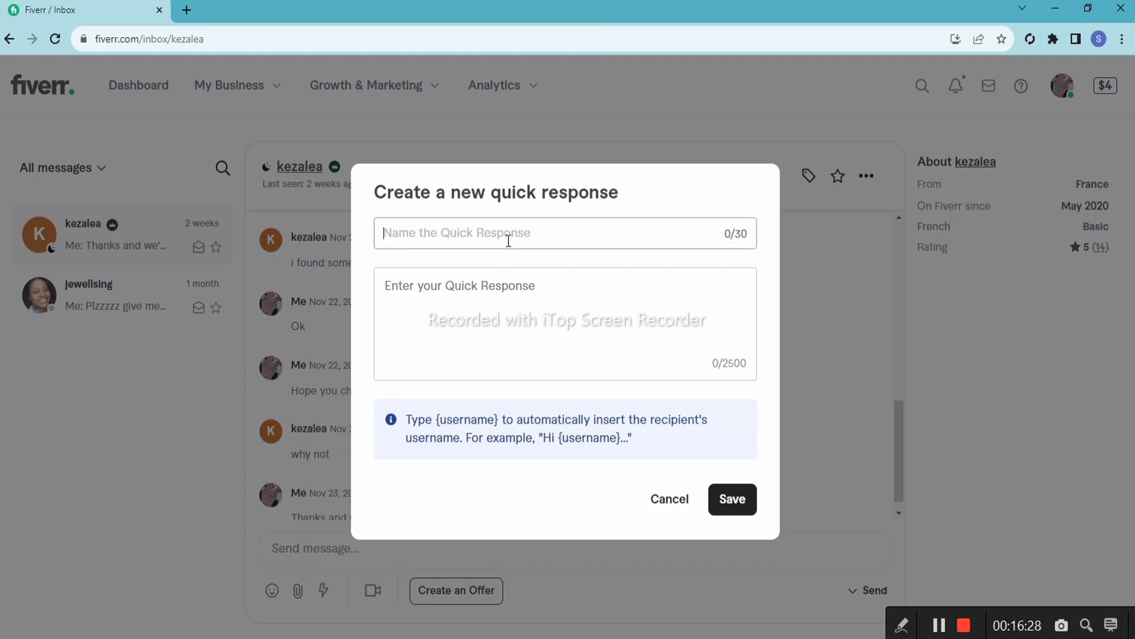
pyautogui.write('o')
pyautogui.press('BackSpace')
pyautogui.write('Order delivery ')
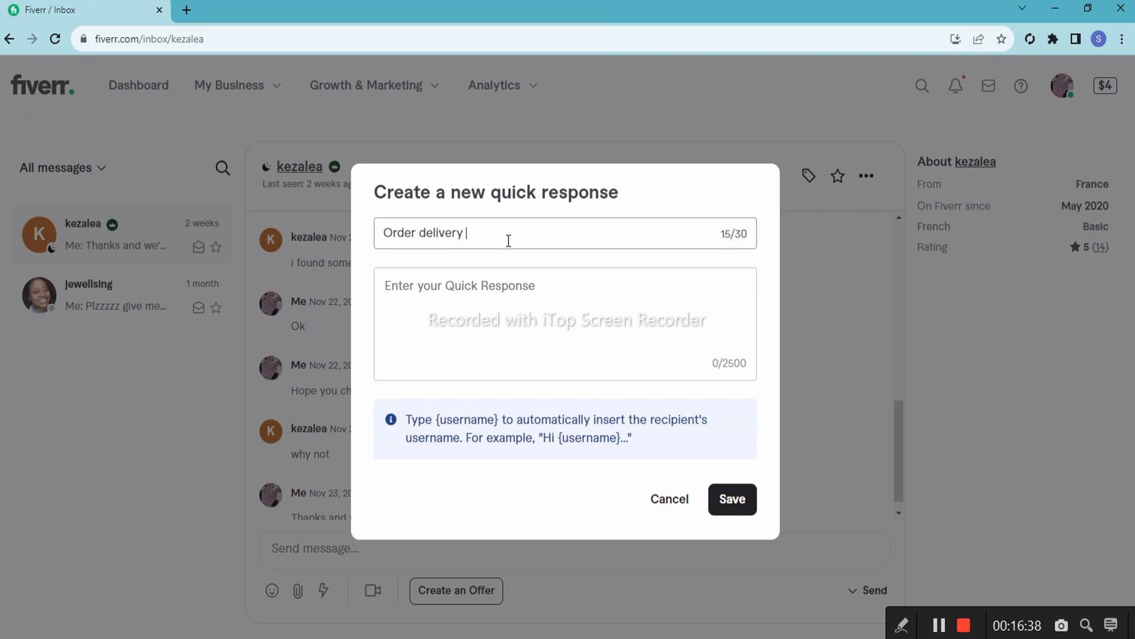
pyautogui.write('message')
# - Paste the copied ChatGPT client message as the quick response text, review it from start to end, and save the quick response
pyautogui.click(442, 320)
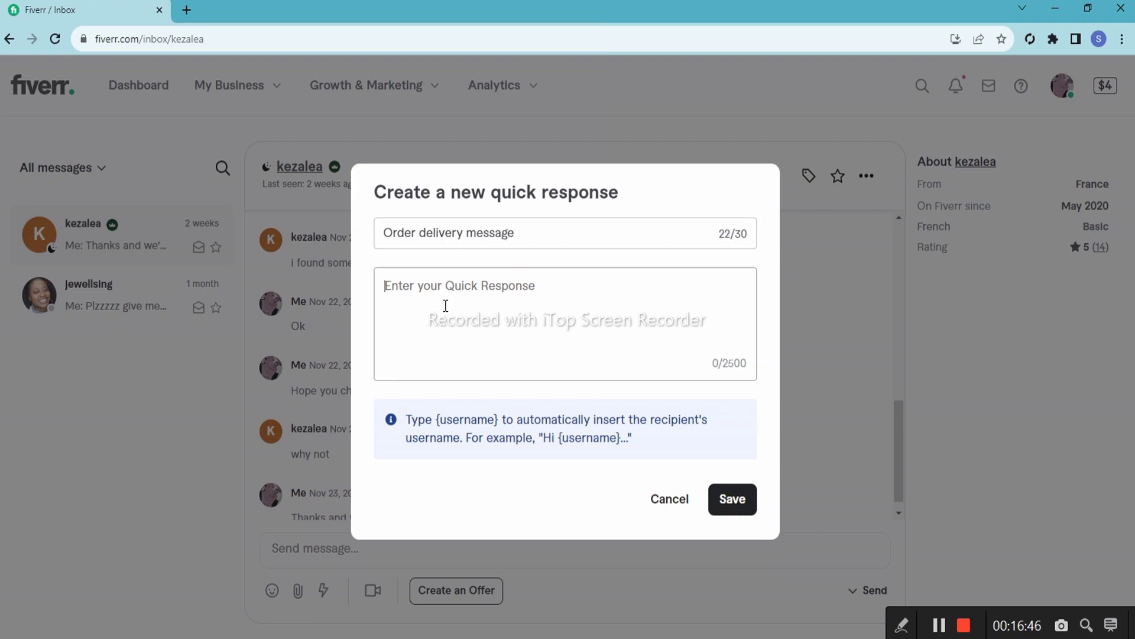
pyautogui.rightClick(445, 294)
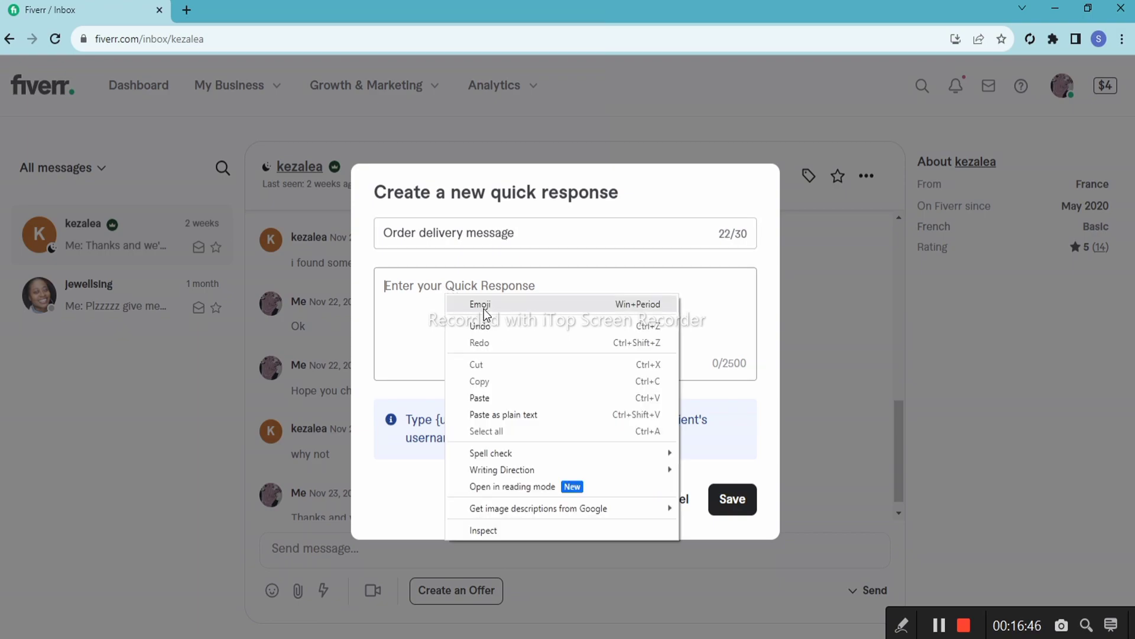
pyautogui.click(498, 396)
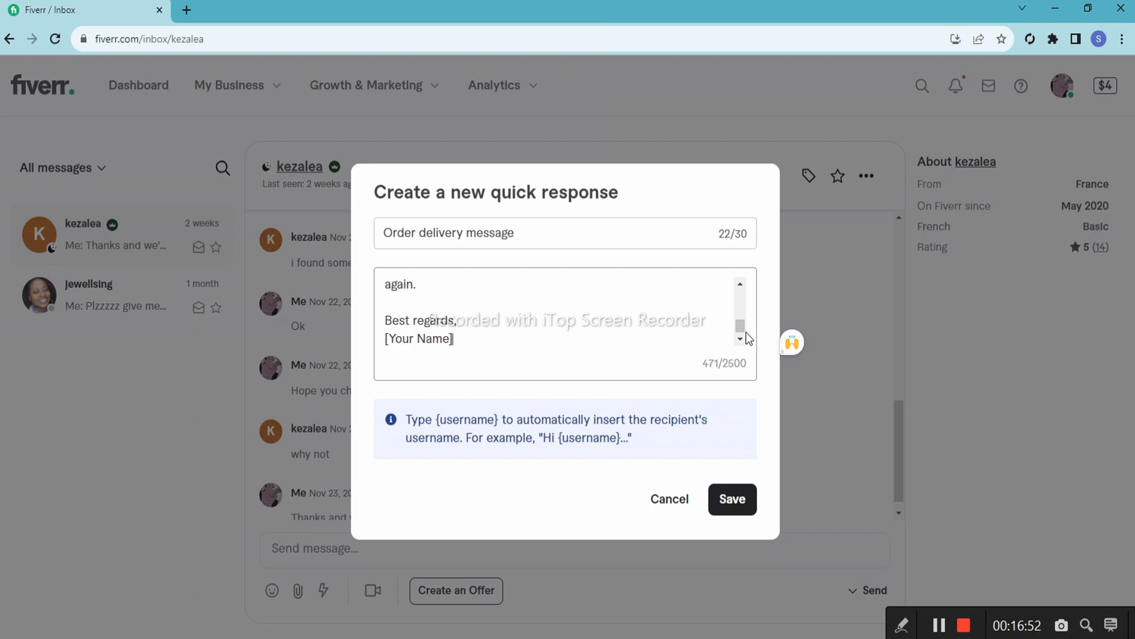
pyautogui.moveTo(741, 329); pyautogui.dragTo(742, 314)
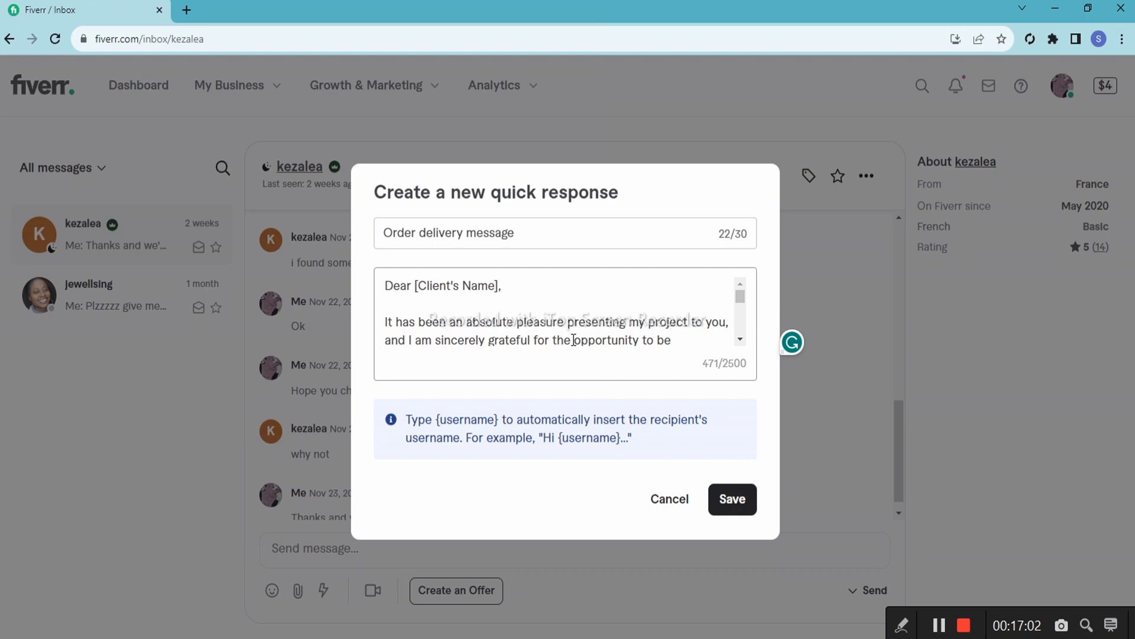
pyautogui.moveTo(741, 297); pyautogui.dragTo(740, 300)
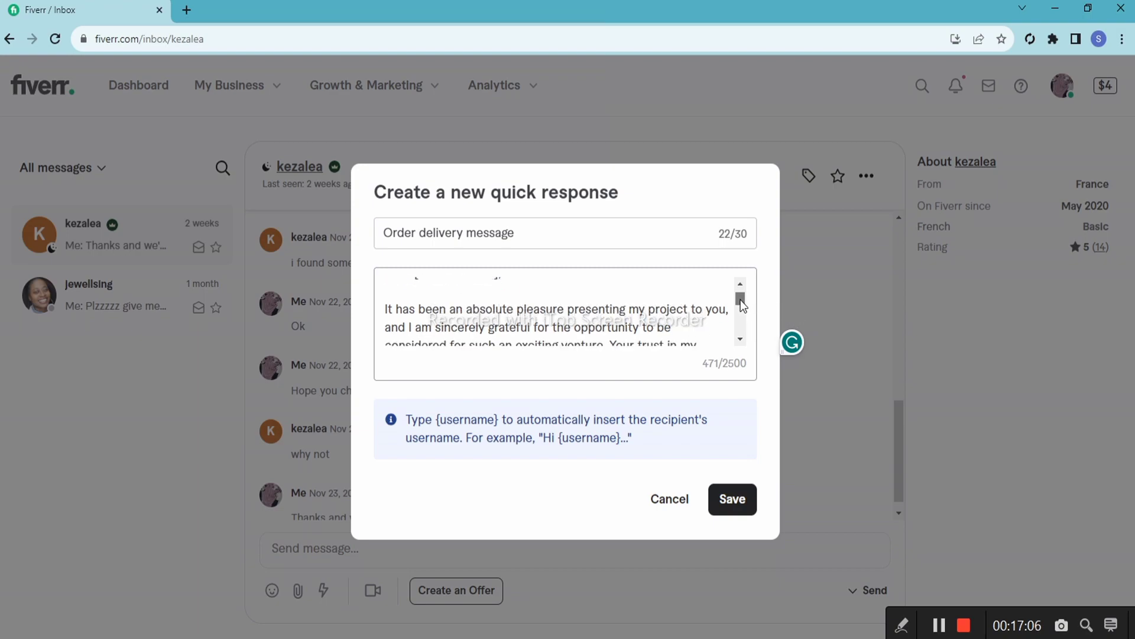
pyautogui.moveTo(741, 300); pyautogui.dragTo(753, 330)
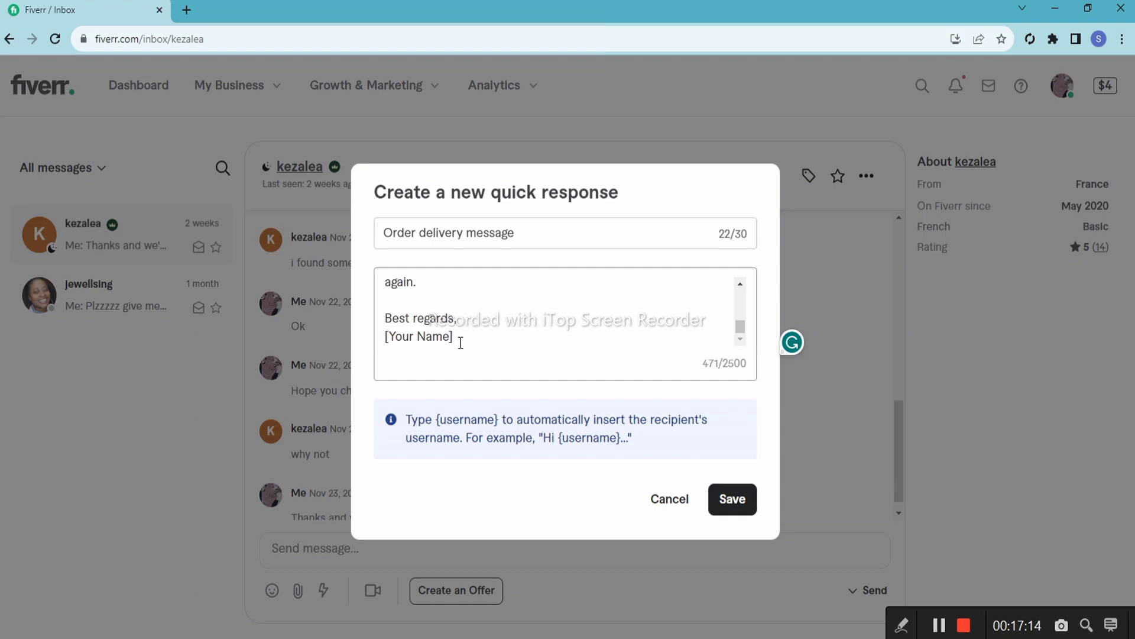
pyautogui.moveTo(739, 326); pyautogui.dragTo(737, 290)
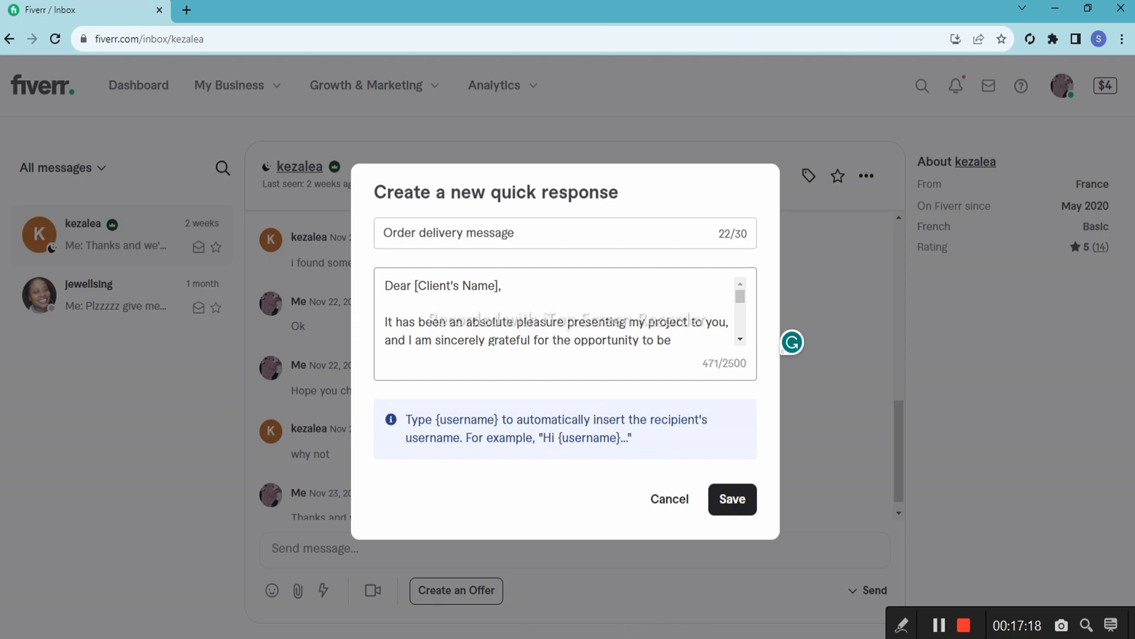
pyautogui.click(735, 504)
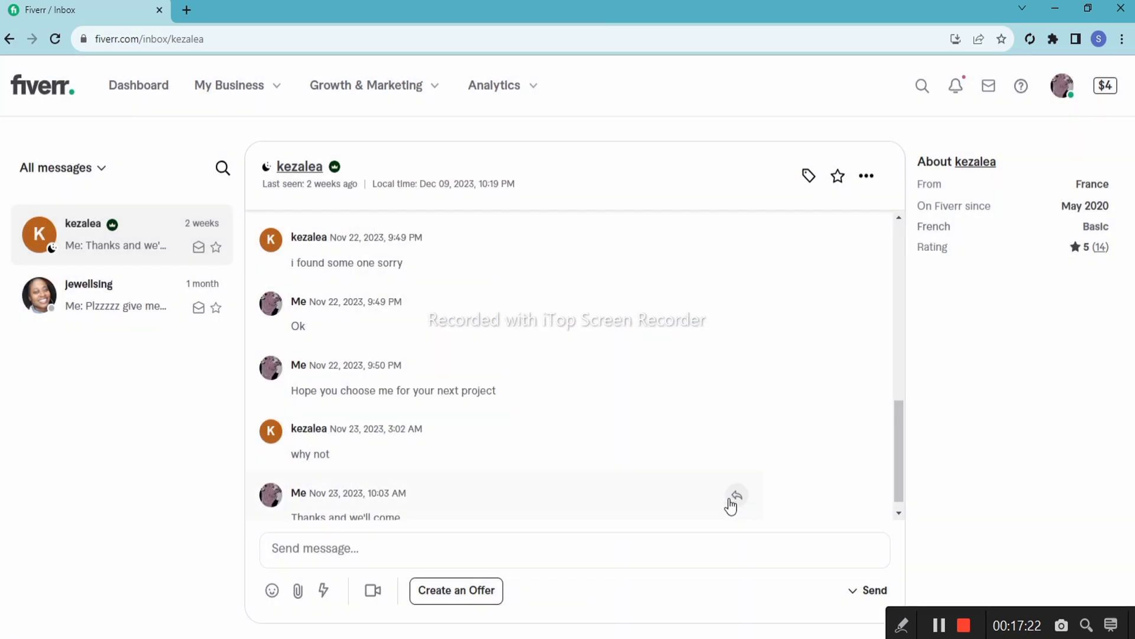